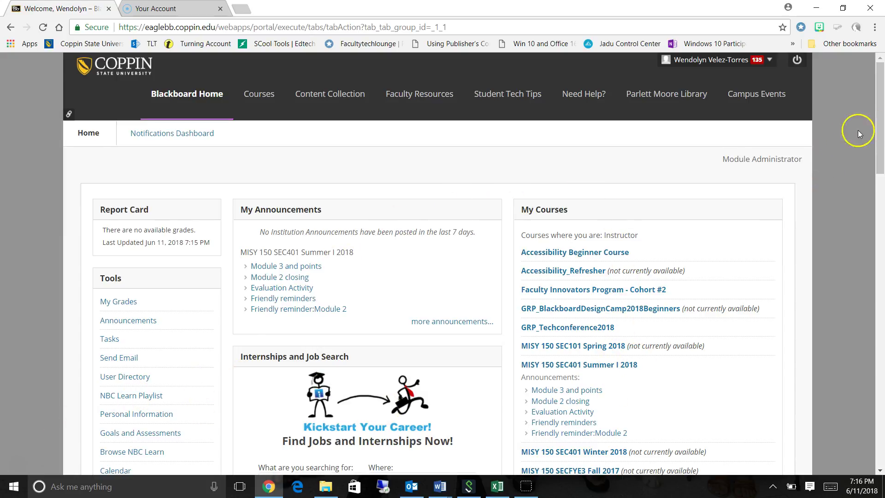
Step: In the My Courses module settings, toggle the Course Name display of the 2017 Staff Symposium and Accessibility Beginner Course on and off, and submit
{"action": "scroll", "coordinate": [881, 125], "scroll_direction": "down", "scroll_amount": 3}
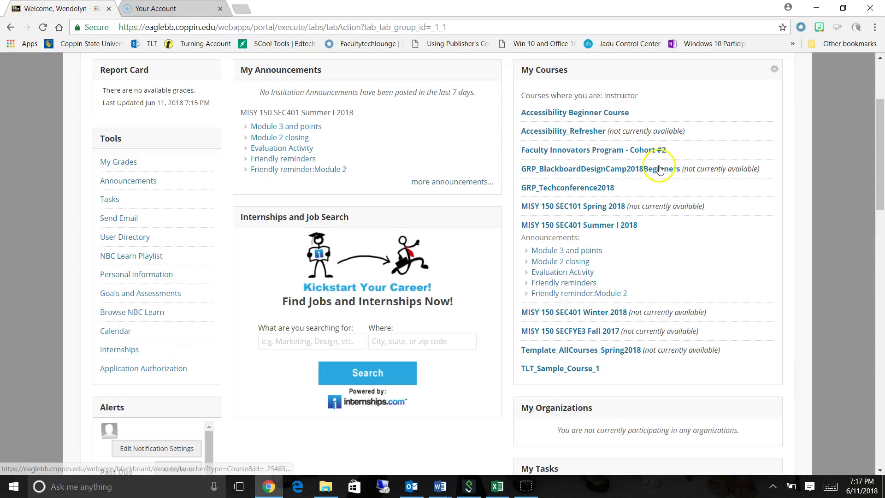
{"action": "scroll", "coordinate": [881, 167], "scroll_direction": "up", "scroll_amount": 3}
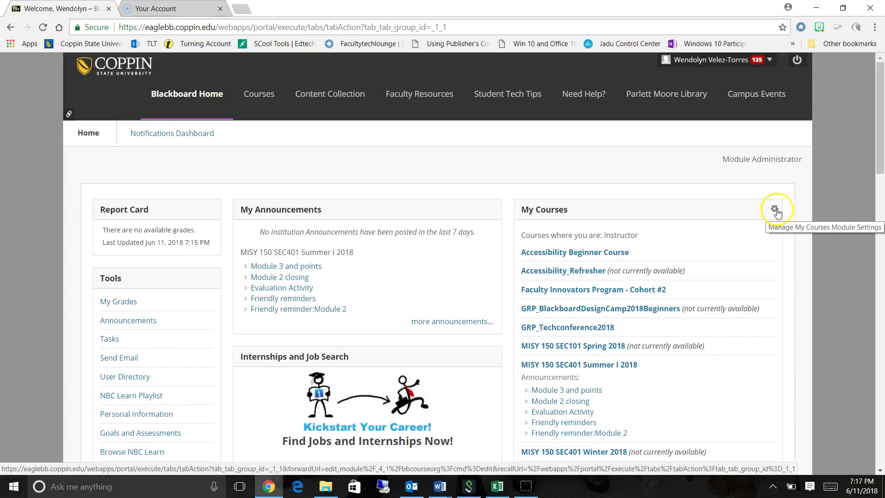
{"action": "left_click", "coordinate": [775, 211]}
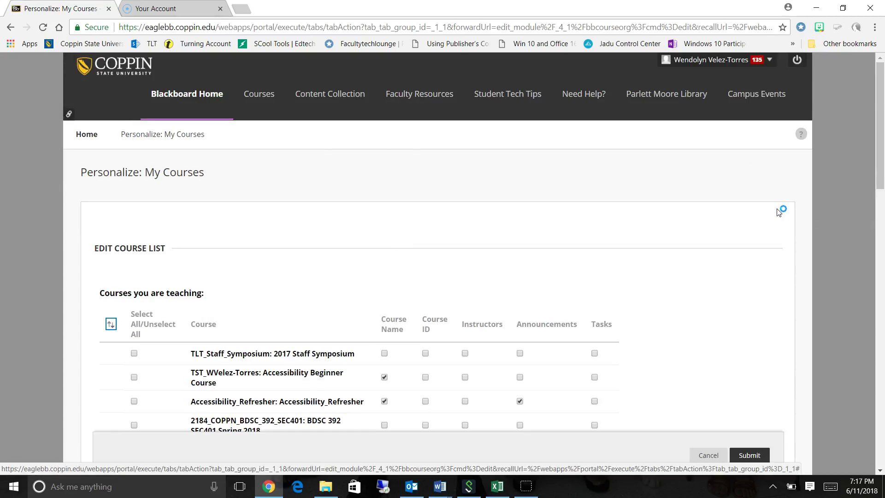
{"action": "left_click_drag", "start_coordinate": [881, 142], "coordinate": [881, 183]}
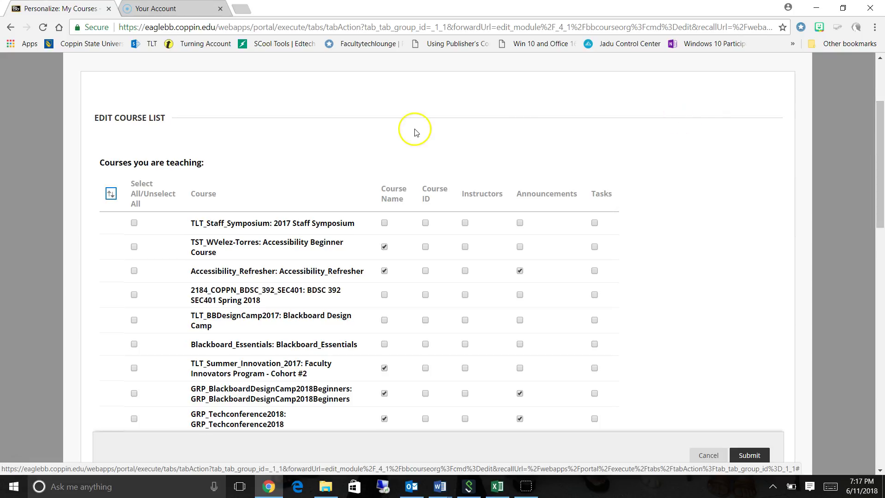
{"action": "left_click", "coordinate": [383, 223]}
{"action": "left_click", "coordinate": [384, 246]}
{"action": "left_click", "coordinate": [383, 223]}
{"action": "left_click", "coordinate": [384, 247]}
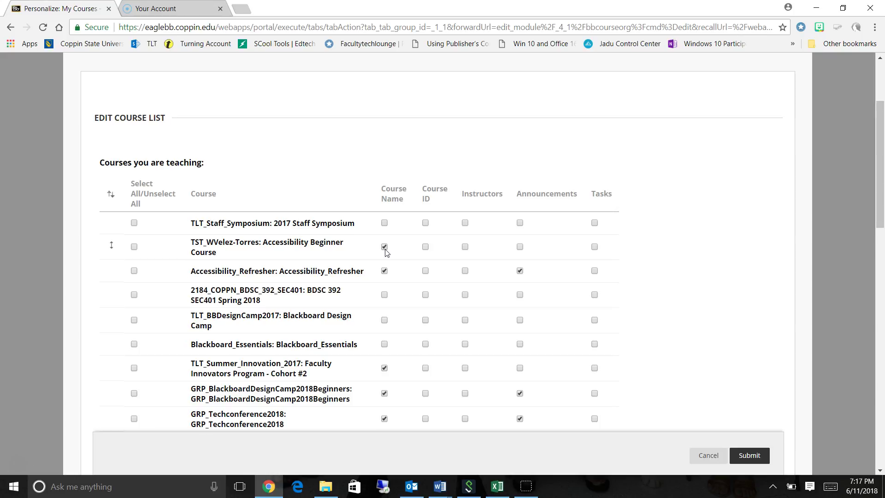
{"action": "left_click", "coordinate": [759, 460]}
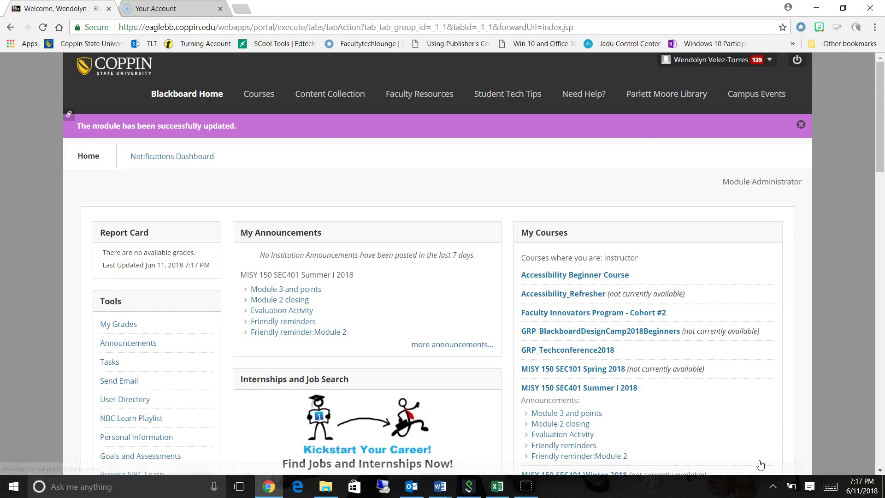
Step: Review the My Courses module, reopen its settings to examine the taught courses and their display options, and cancel the form
{"action": "scroll", "coordinate": [878, 180], "scroll_direction": "down", "scroll_amount": 3}
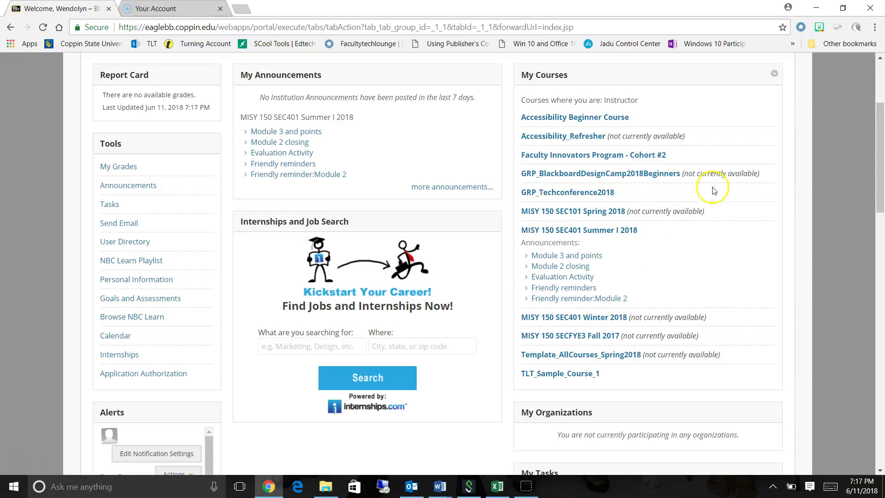
{"action": "left_click", "coordinate": [881, 184]}
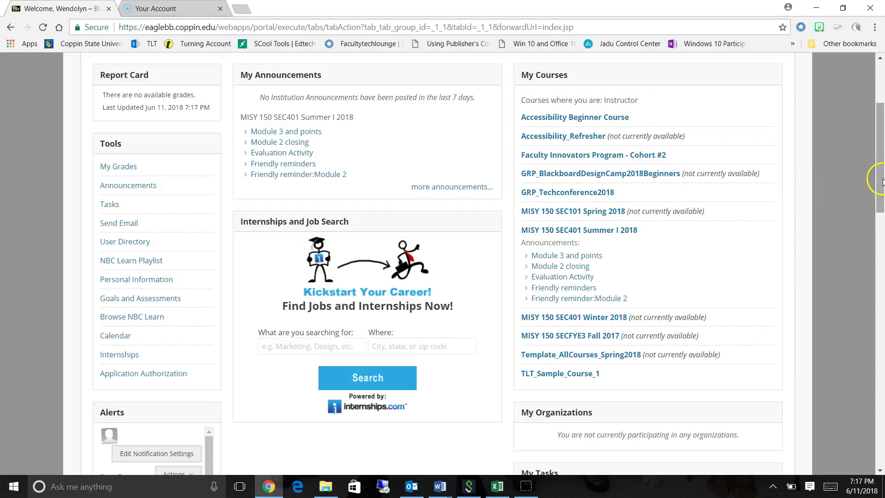
{"action": "scroll", "coordinate": [881, 181], "scroll_direction": "up", "scroll_amount": 1}
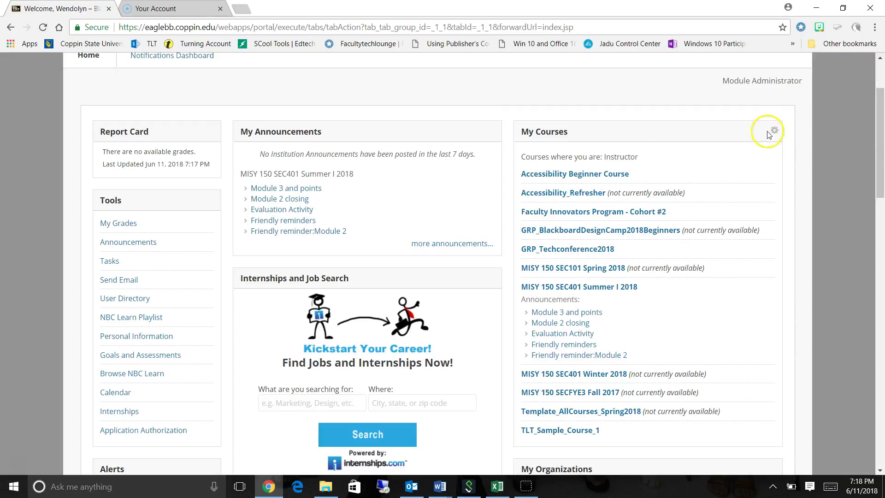
{"action": "left_click", "coordinate": [773, 132]}
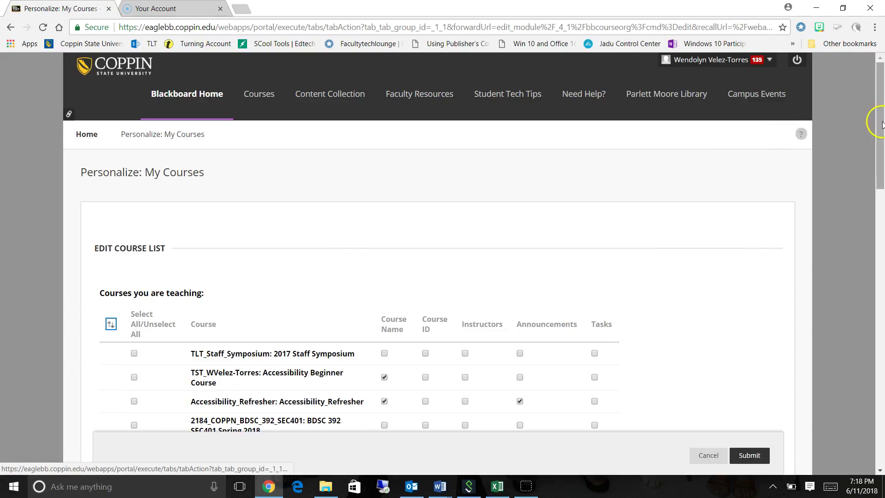
{"action": "left_click_drag", "start_coordinate": [879, 113], "coordinate": [879, 182]}
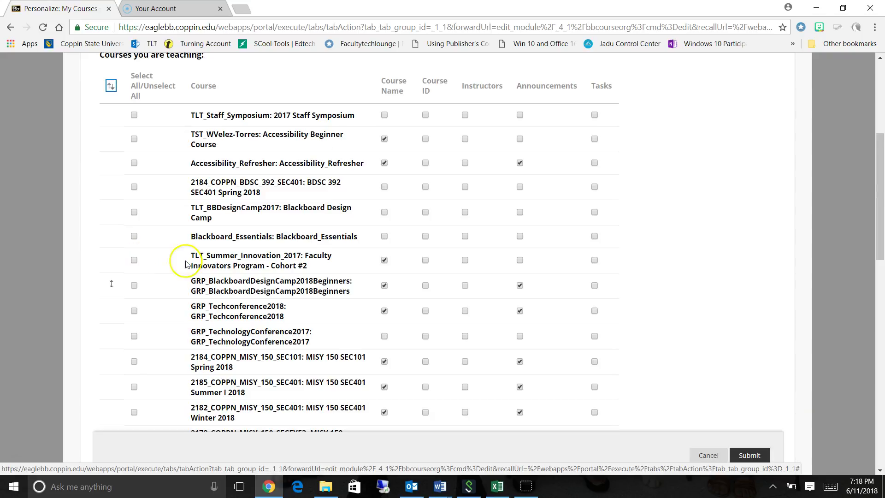
{"action": "left_click", "coordinate": [705, 455]}
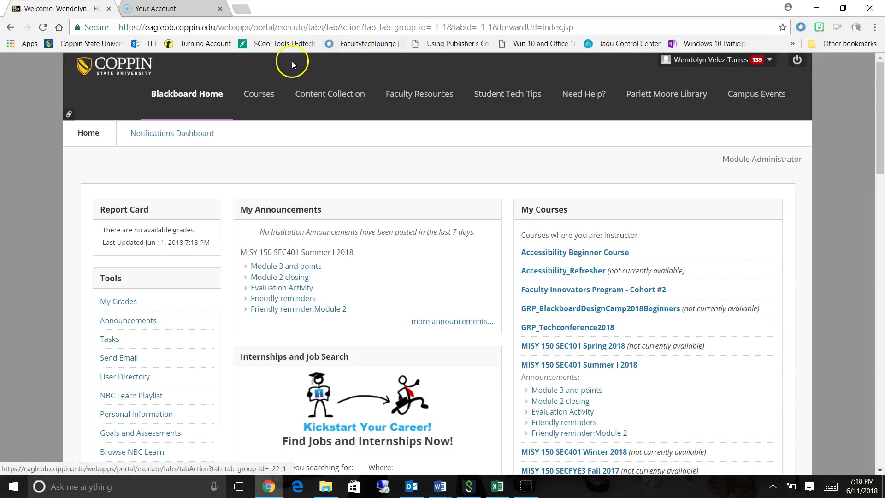
Step: Open the Courses page and look through the complete Course List of courses taught as instructor
{"action": "left_click", "coordinate": [265, 99]}
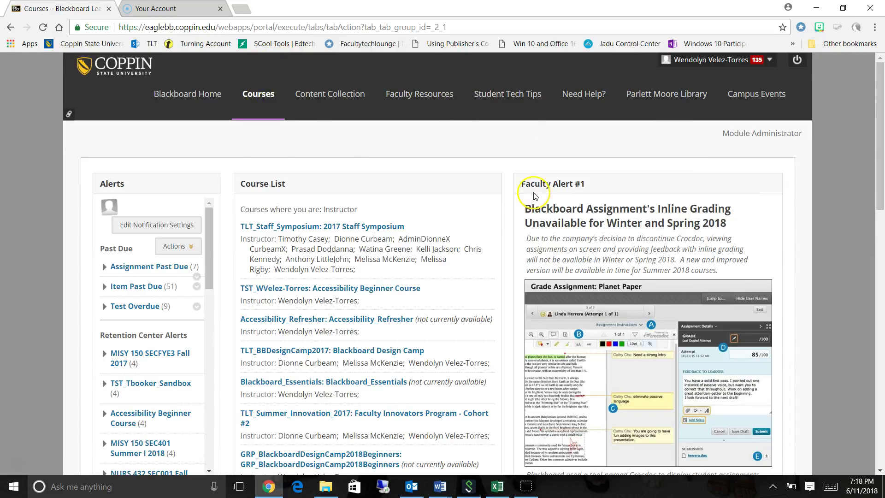
{"action": "scroll", "coordinate": [337, 226], "scroll_direction": "down", "scroll_amount": 10}
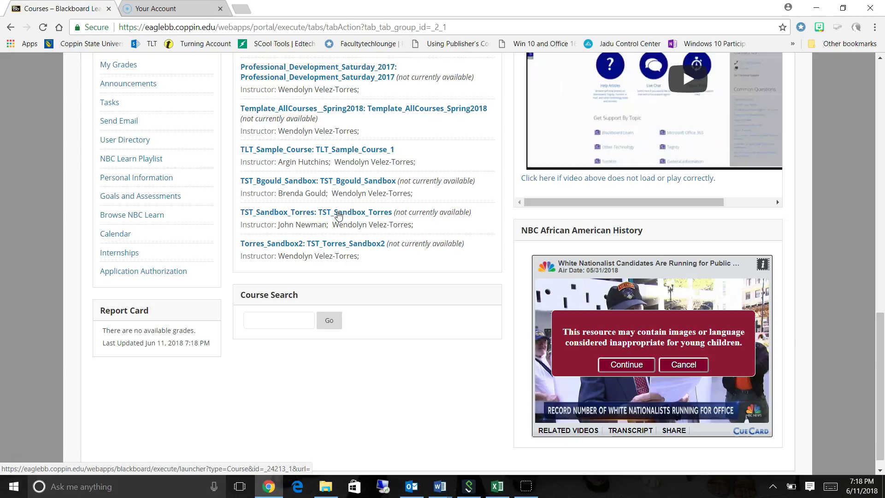
{"action": "left_click_drag", "start_coordinate": [876, 361], "coordinate": [881, 92]}
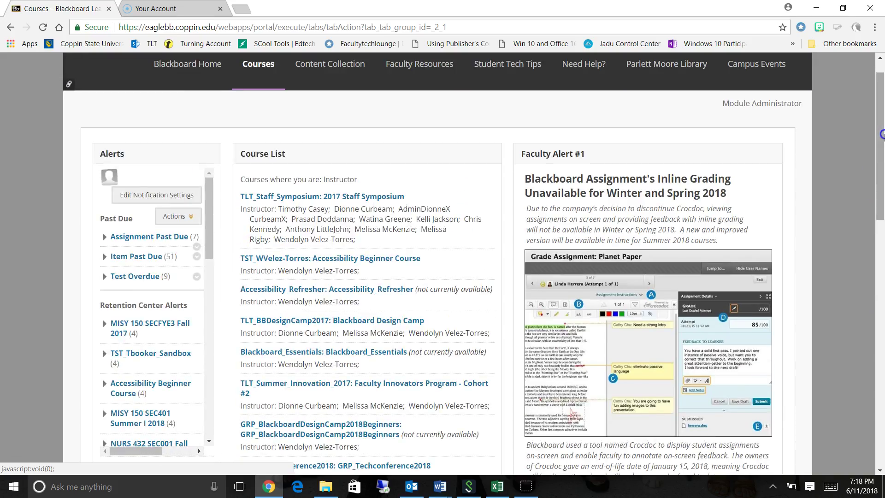
Step: Return to Blackboard Home and open the GRP_BlackboardDesignCamp2018Beginners course from My Courses
{"action": "left_click", "coordinate": [175, 66]}
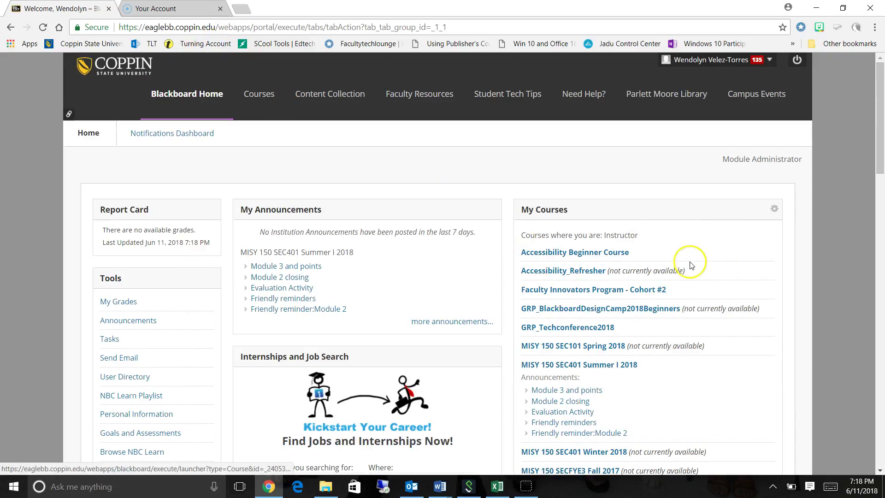
{"action": "scroll", "coordinate": [881, 189], "scroll_direction": "down", "scroll_amount": 4}
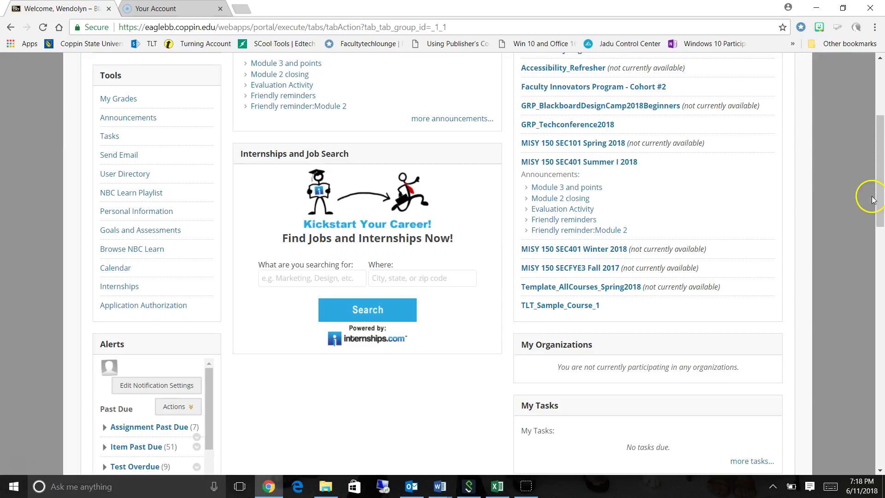
{"action": "left_click_drag", "start_coordinate": [879, 192], "coordinate": [882, 173]}
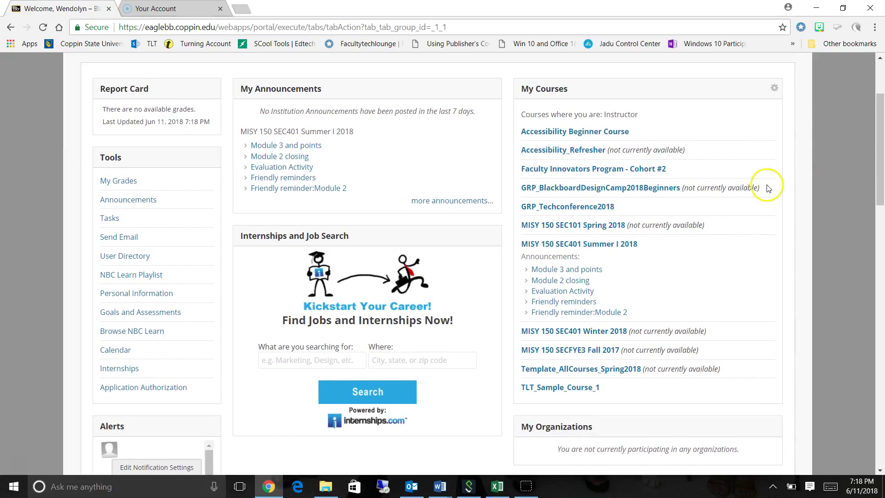
{"action": "left_click", "coordinate": [666, 189]}
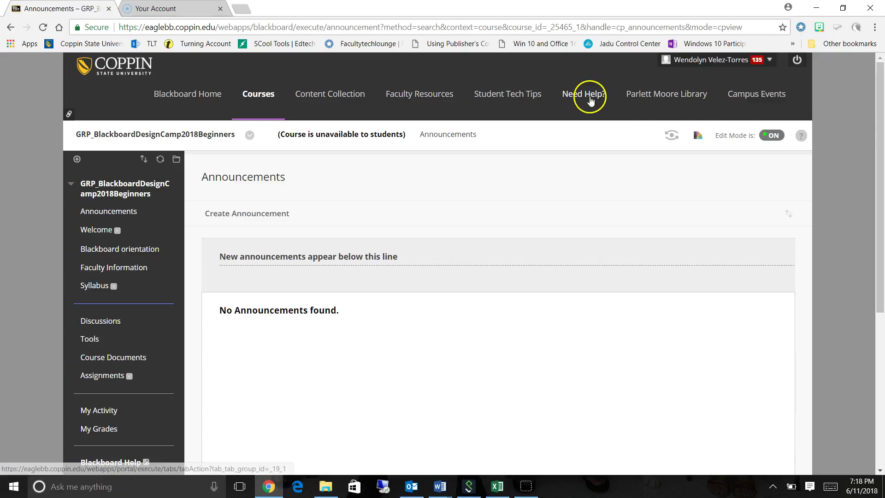
Step: Look over the course menu, view the course in Student Preview mode, and exit the preview
{"action": "left_click_drag", "start_coordinate": [881, 112], "coordinate": [881, 149]}
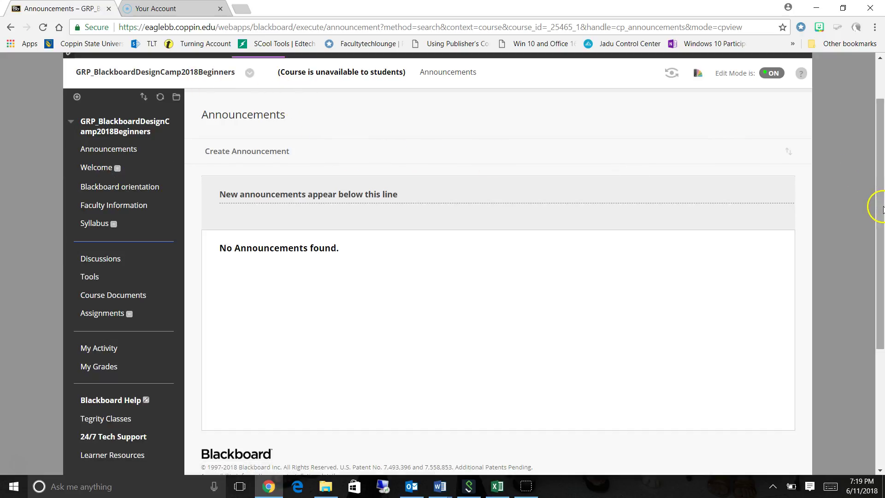
{"action": "scroll", "coordinate": [882, 210], "scroll_direction": "up", "scroll_amount": 2}
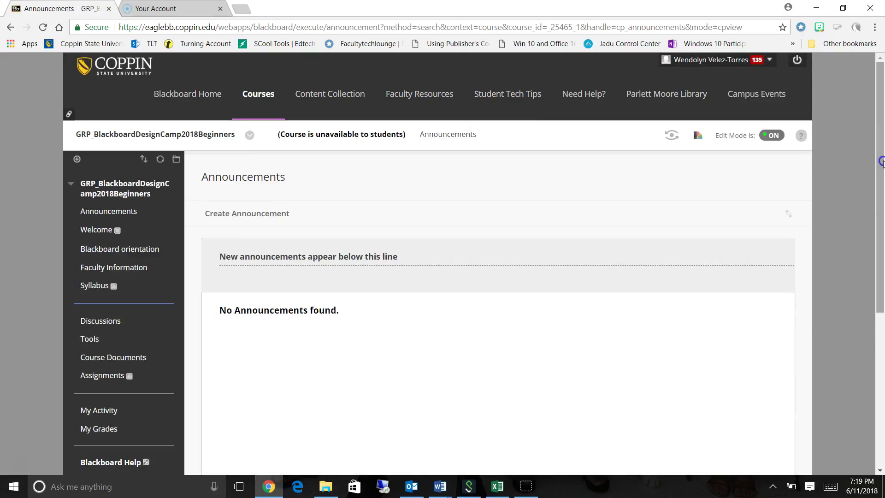
{"action": "left_click", "coordinate": [673, 138]}
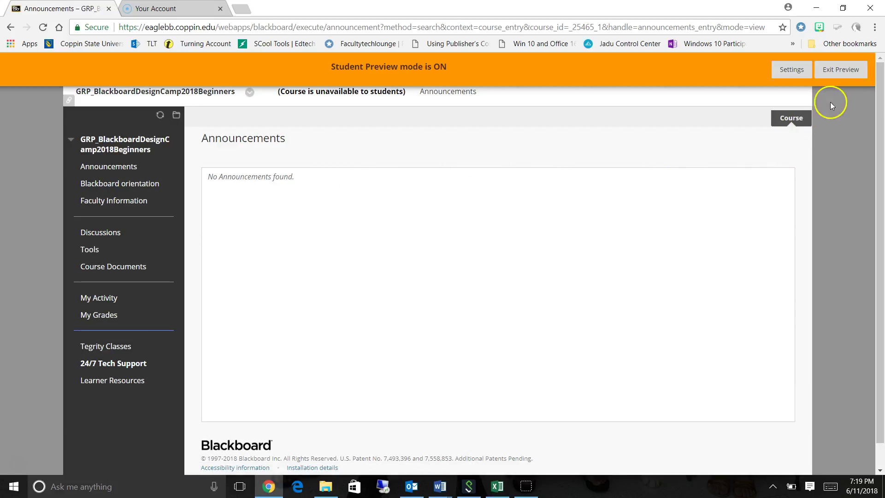
{"action": "left_click", "coordinate": [824, 70]}
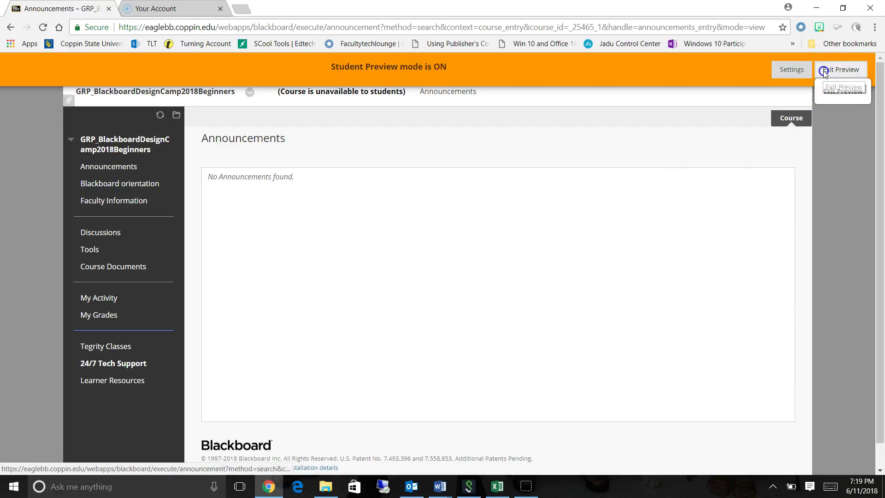
{"action": "left_click", "coordinate": [539, 376]}
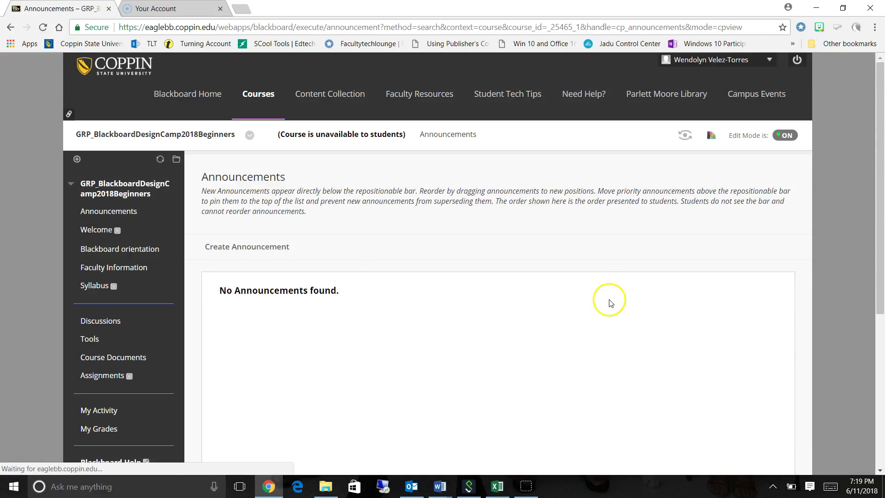
Step: Open a new announcement form from the course's Announcements page, examine its subject, message, duration, email and course link options, and cancel it
{"action": "left_click_drag", "start_coordinate": [875, 134], "coordinate": [875, 170]}
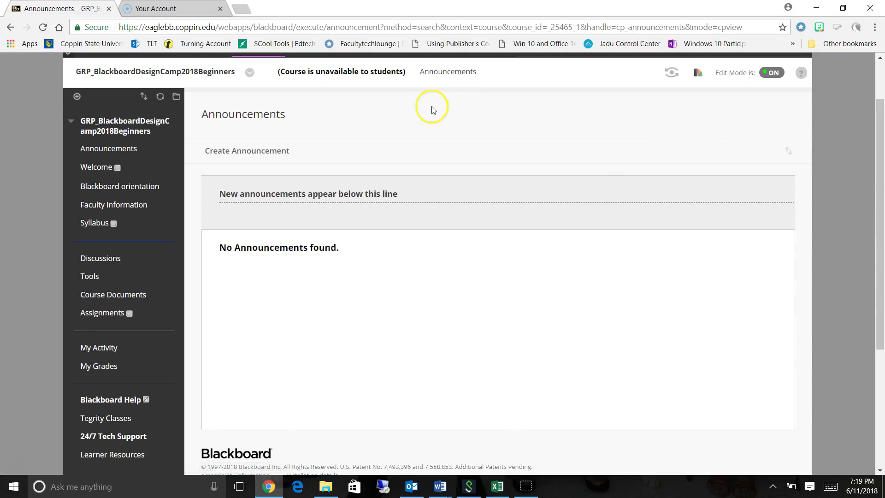
{"action": "left_click", "coordinate": [115, 149]}
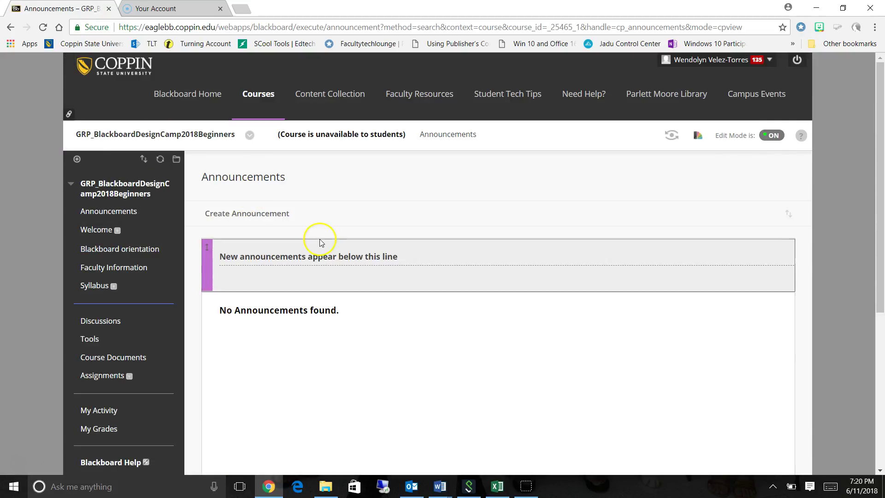
{"action": "left_click", "coordinate": [236, 216]}
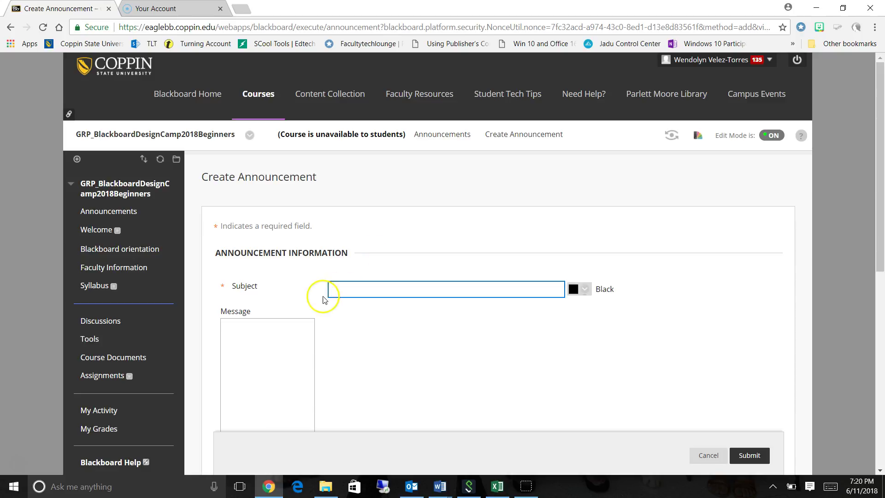
{"action": "left_click", "coordinate": [452, 289]}
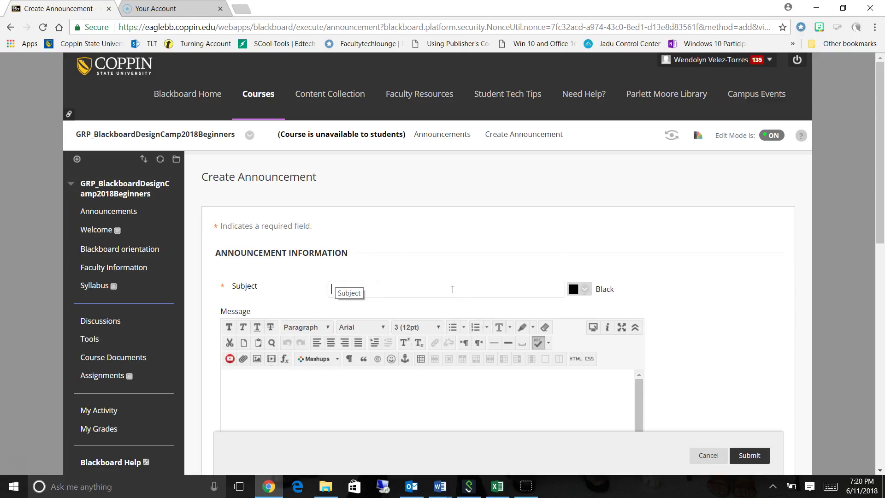
{"action": "left_click_drag", "start_coordinate": [879, 132], "coordinate": [880, 213]}
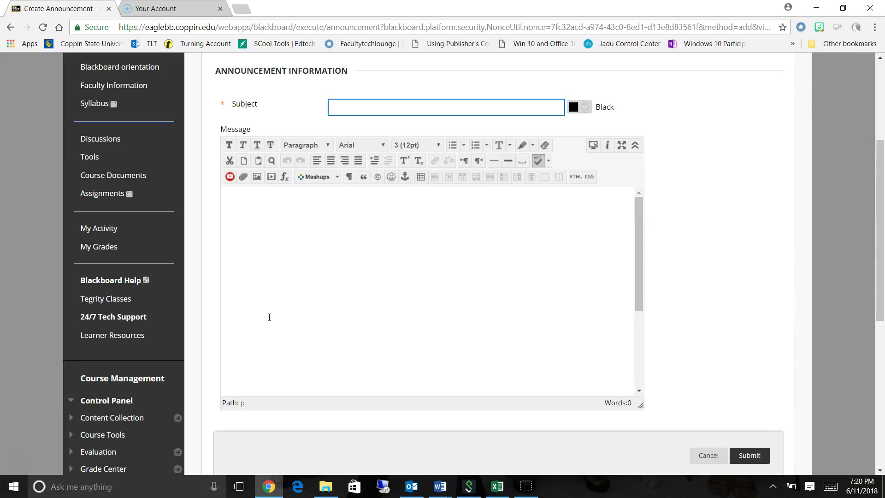
{"action": "left_click_drag", "start_coordinate": [877, 154], "coordinate": [879, 267]}
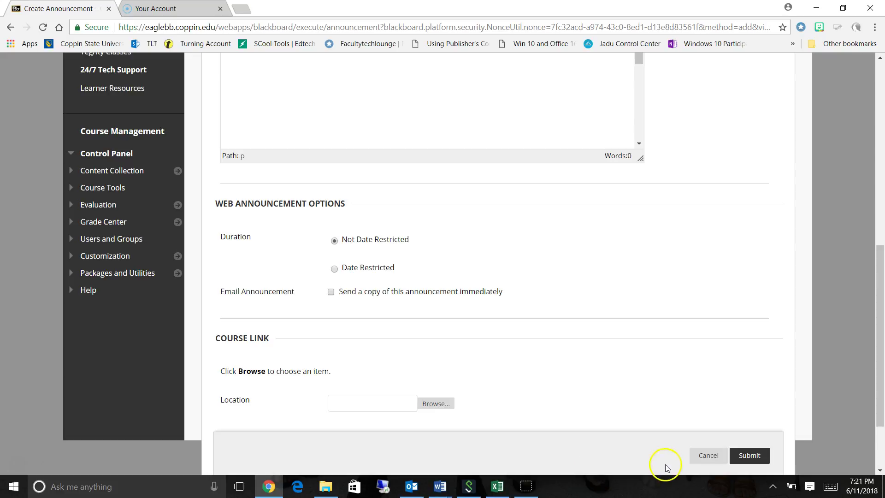
{"action": "left_click", "coordinate": [702, 462]}
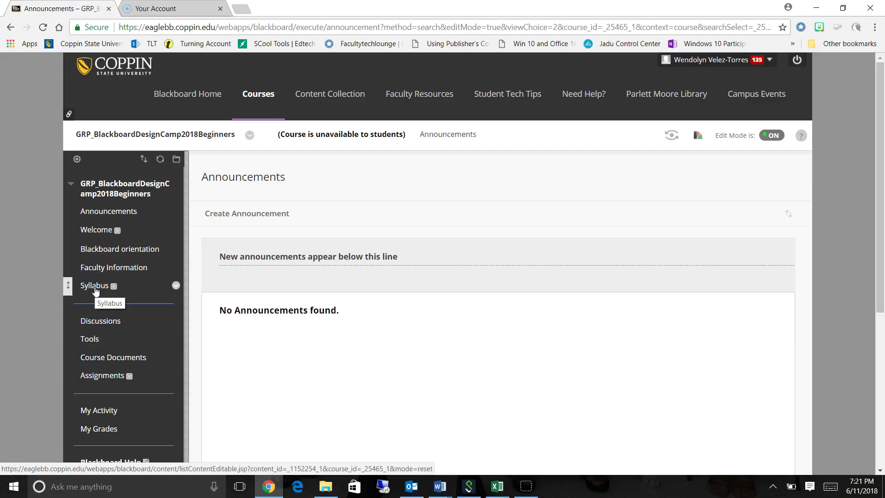
Step: Look through the course menu items and open the Course Documents content area
{"action": "left_click_drag", "start_coordinate": [95, 290], "coordinate": [105, 266]}
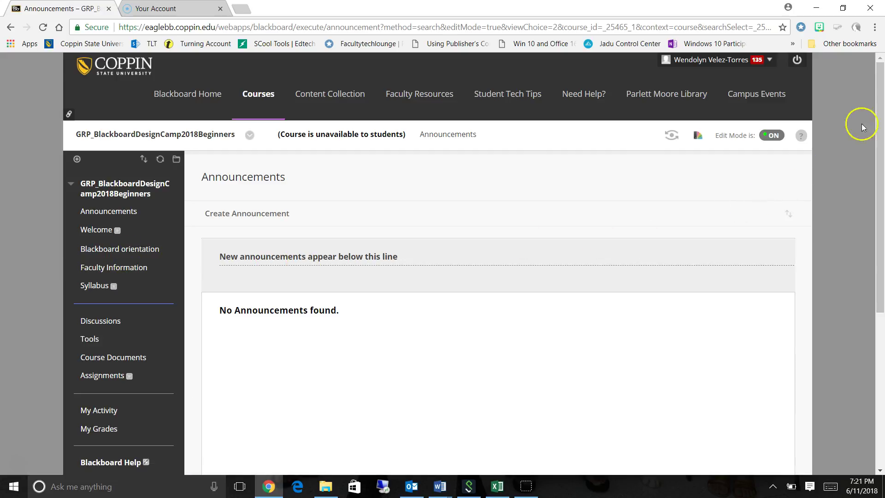
{"action": "left_click_drag", "start_coordinate": [883, 110], "coordinate": [882, 198]}
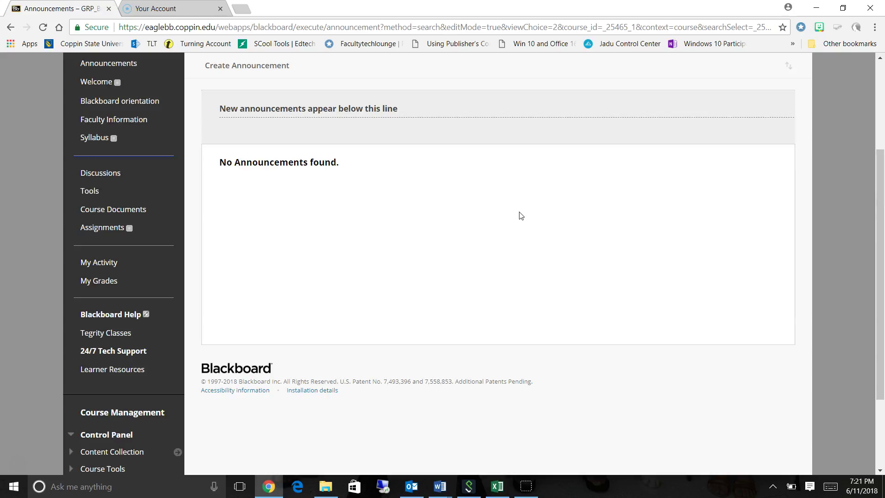
{"action": "left_click", "coordinate": [143, 215]}
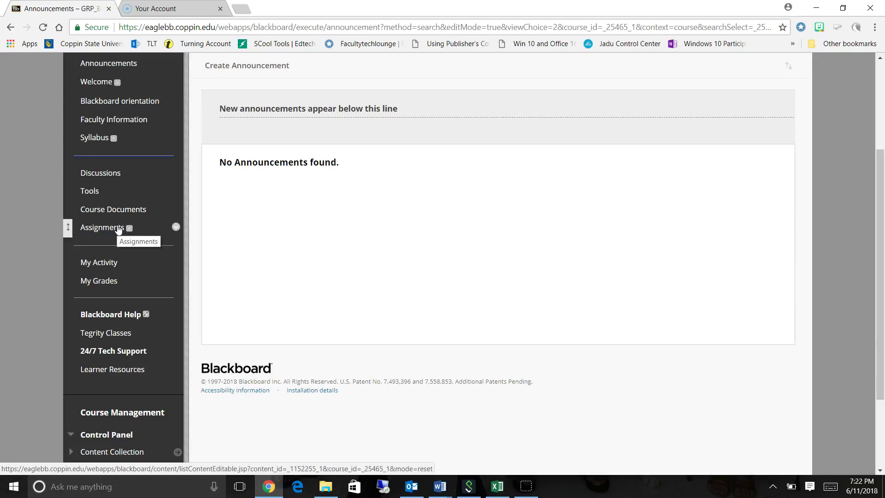
{"action": "left_click", "coordinate": [101, 210]}
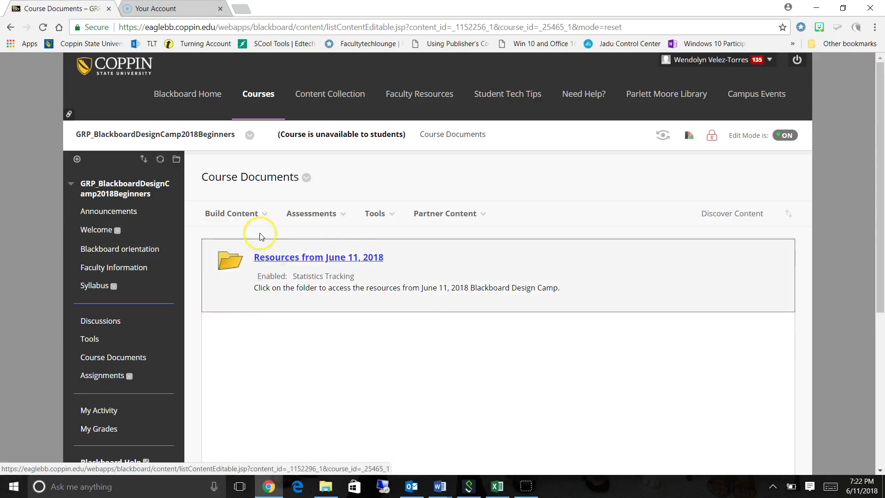
Step: Review the Build Content, Assessments, Tools and Partner Content options offered in the Course Documents content area
{"action": "left_click", "coordinate": [238, 215]}
{"action": "left_click", "coordinate": [308, 213]}
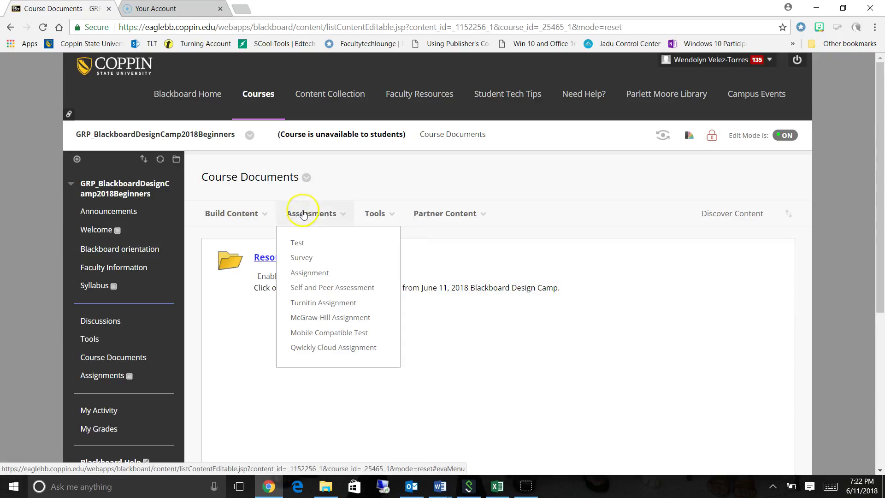
{"action": "left_click", "coordinate": [373, 216]}
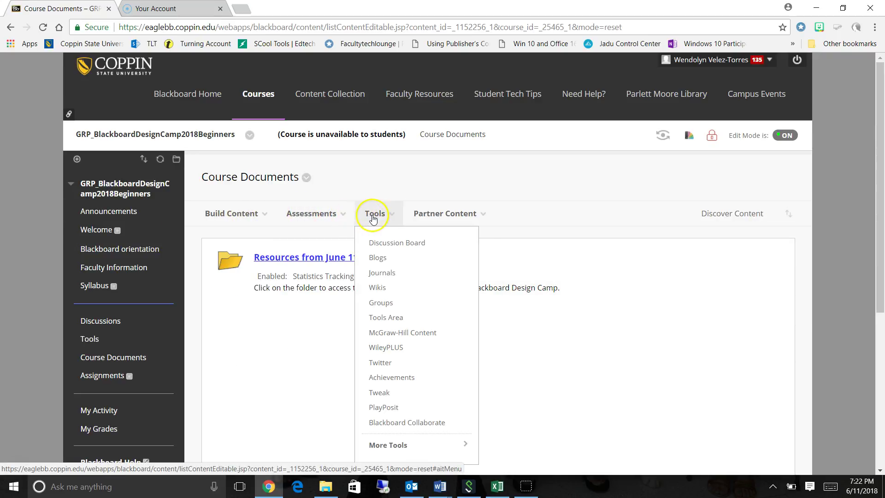
{"action": "left_click", "coordinate": [432, 215]}
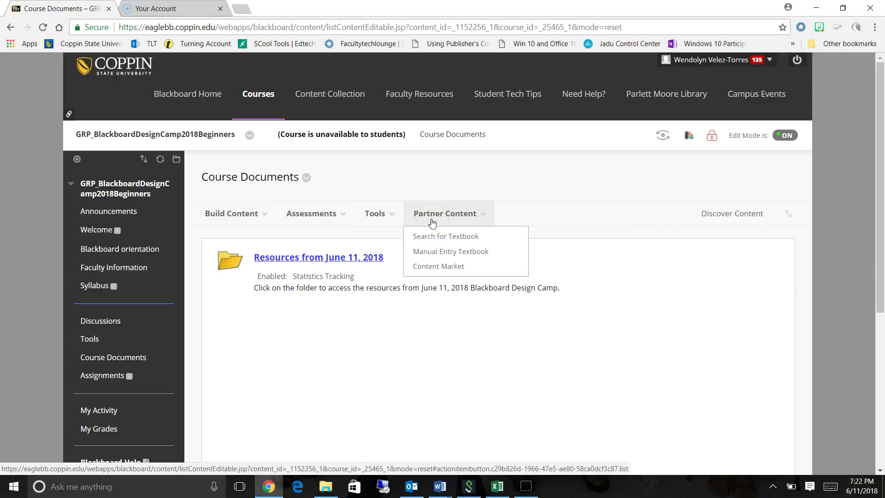
Step: Open the Assignments content area and review its content-building, assessment, tool and partner content options
{"action": "left_click", "coordinate": [109, 376]}
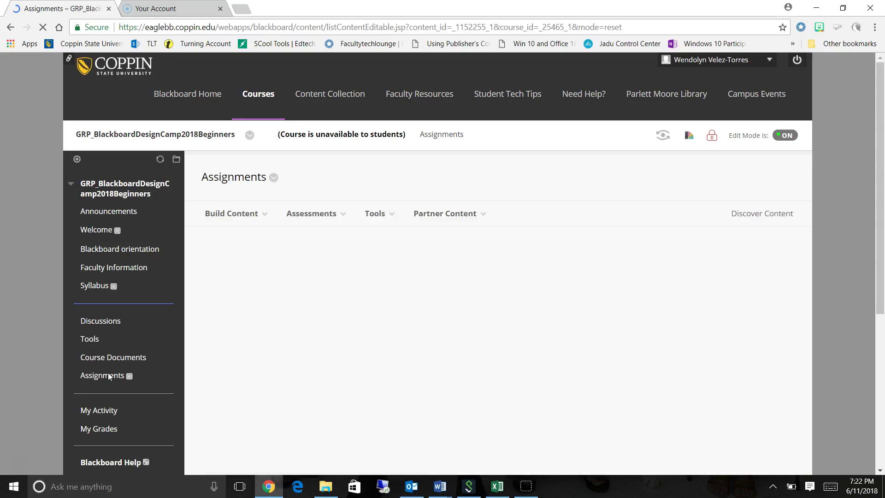
{"action": "left_click", "coordinate": [238, 215]}
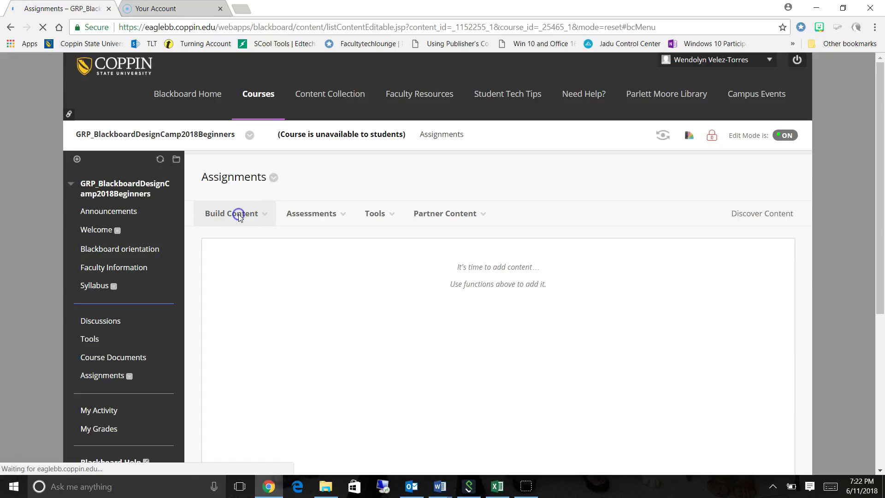
{"action": "left_click", "coordinate": [329, 218]}
{"action": "left_click", "coordinate": [392, 214]}
{"action": "left_click", "coordinate": [459, 223]}
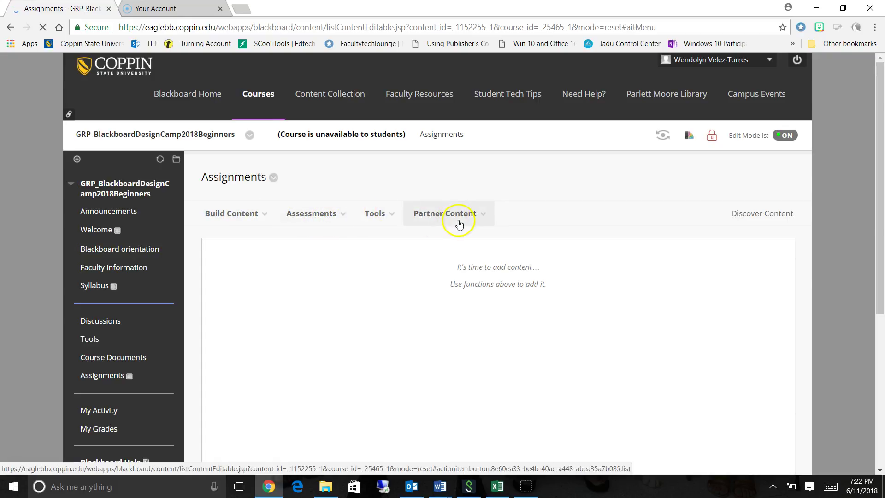
{"action": "left_click", "coordinate": [459, 223]}
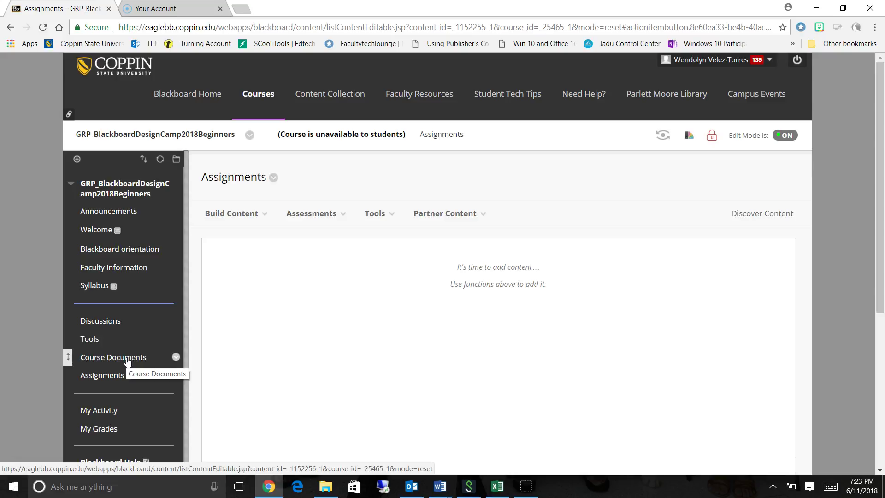
Step: Examine the rename, hide and delete options for the Course Documents link in the course menu, and dismiss them
{"action": "left_click", "coordinate": [93, 355]}
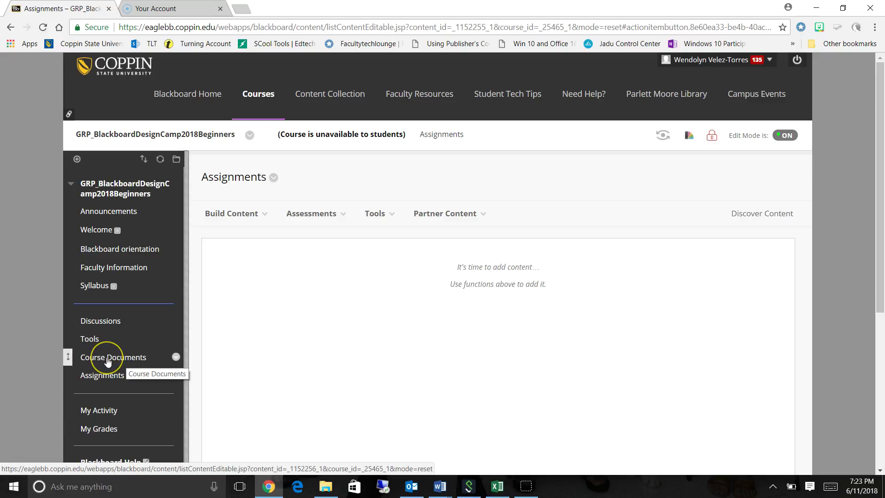
{"action": "left_click", "coordinate": [91, 377]}
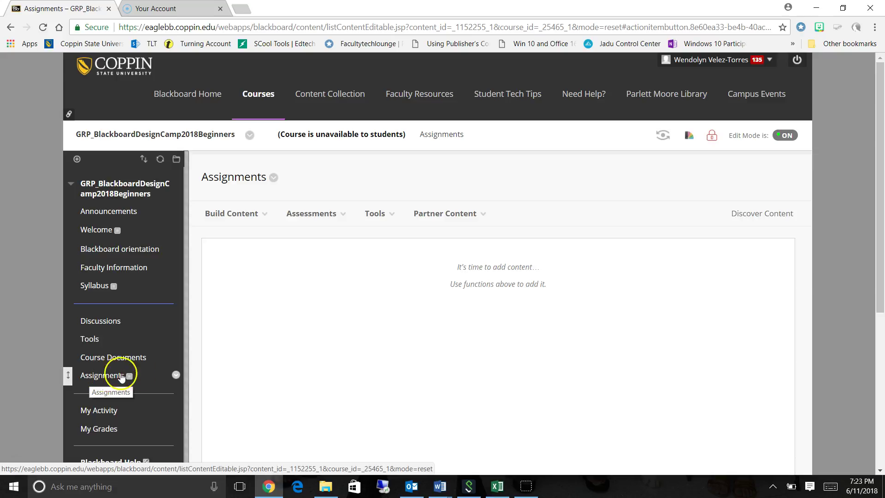
{"action": "left_click", "coordinate": [143, 358]}
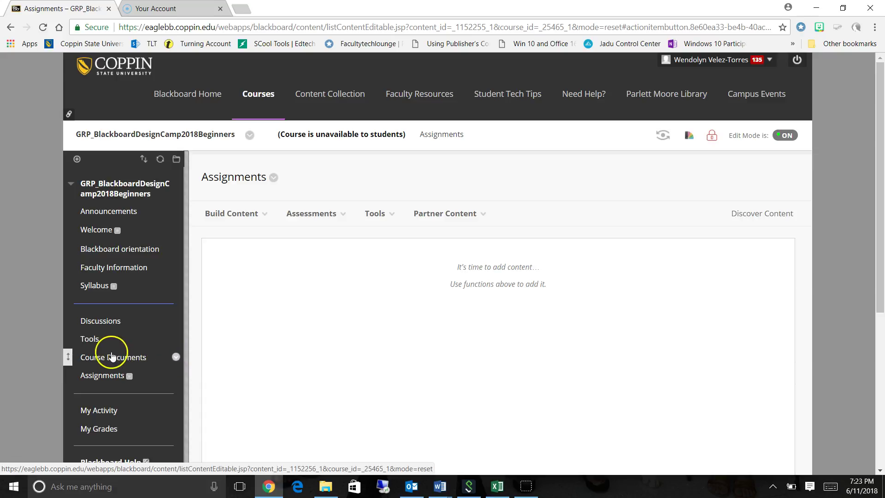
{"action": "left_click", "coordinate": [176, 358]}
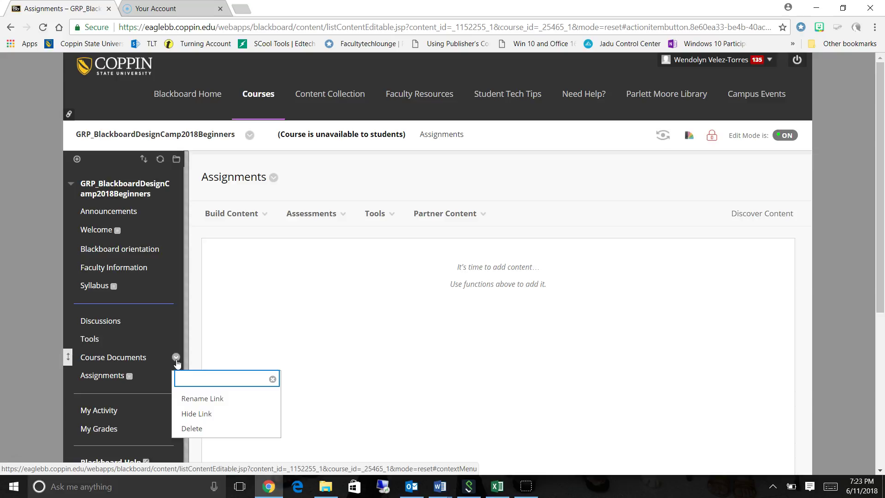
{"action": "left_click", "coordinate": [336, 358]}
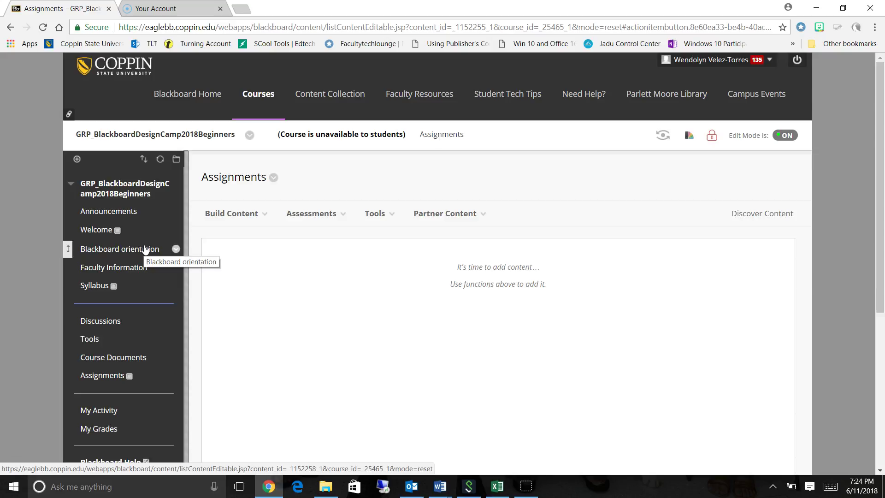
Step: Try reordering the course menu by moving Course Documents up two places and back down, and submit the order
{"action": "left_click", "coordinate": [143, 160]}
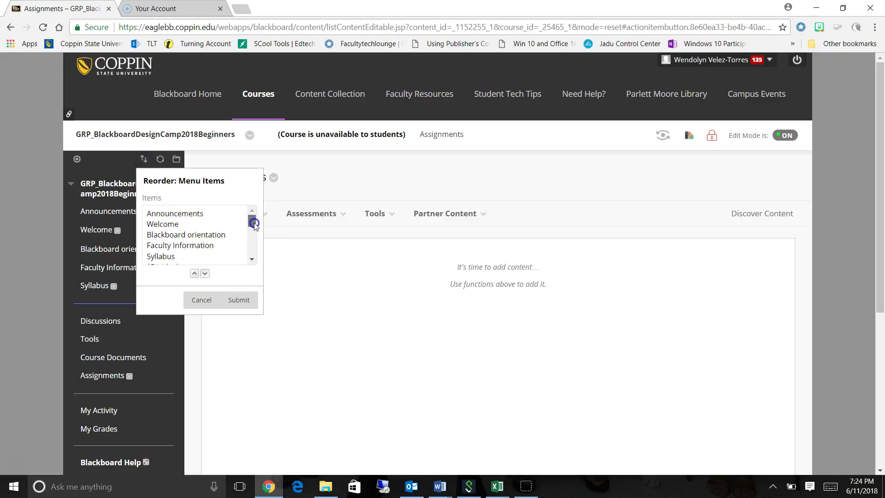
{"action": "left_click_drag", "start_coordinate": [256, 224], "coordinate": [252, 232]}
{"action": "left_click", "coordinate": [172, 232]}
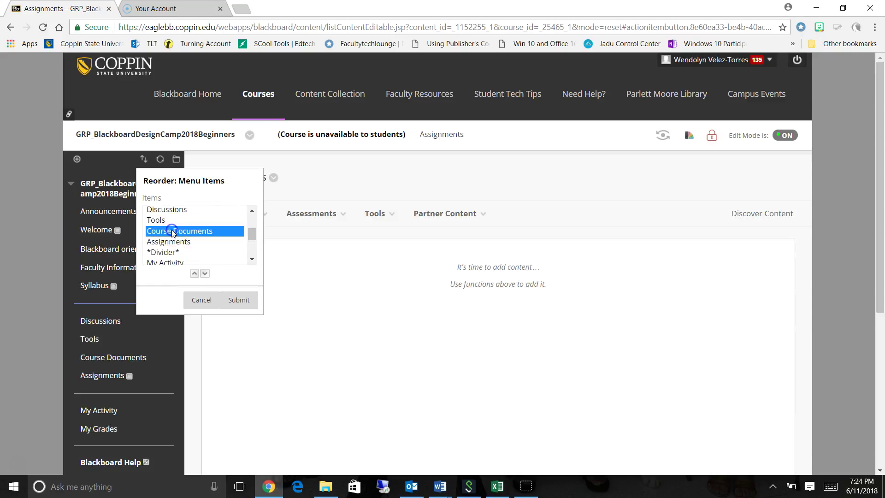
{"action": "left_click", "coordinate": [194, 273]}
{"action": "left_click", "coordinate": [194, 273]}
{"action": "left_click", "coordinate": [205, 274]}
{"action": "left_click", "coordinate": [205, 274]}
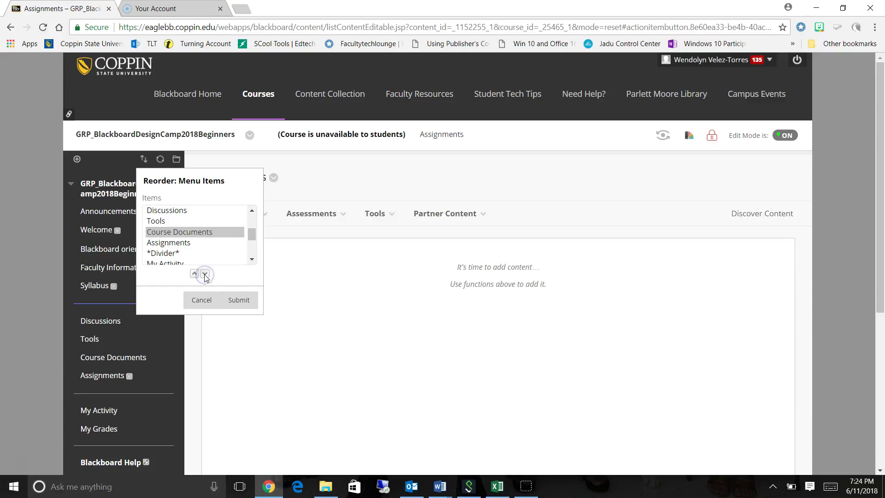
{"action": "left_click", "coordinate": [239, 299]}
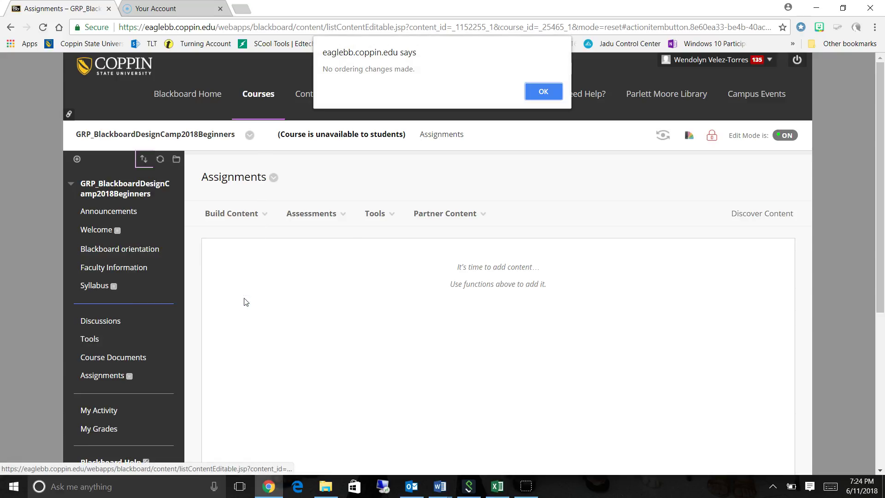
{"action": "left_click", "coordinate": [542, 90]}
Step: Examine the item types that can be added to the course menu, starting with Content Area
{"action": "left_click", "coordinate": [93, 221]}
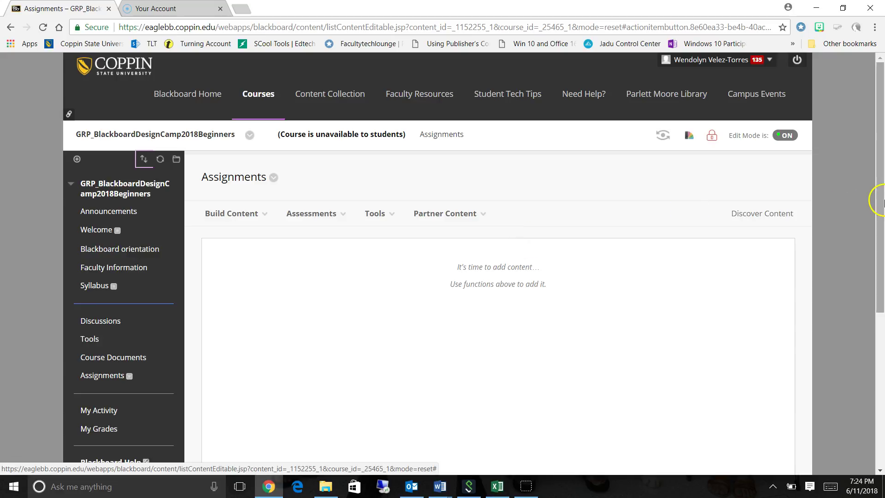
{"action": "left_click_drag", "start_coordinate": [875, 112], "coordinate": [875, 140]}
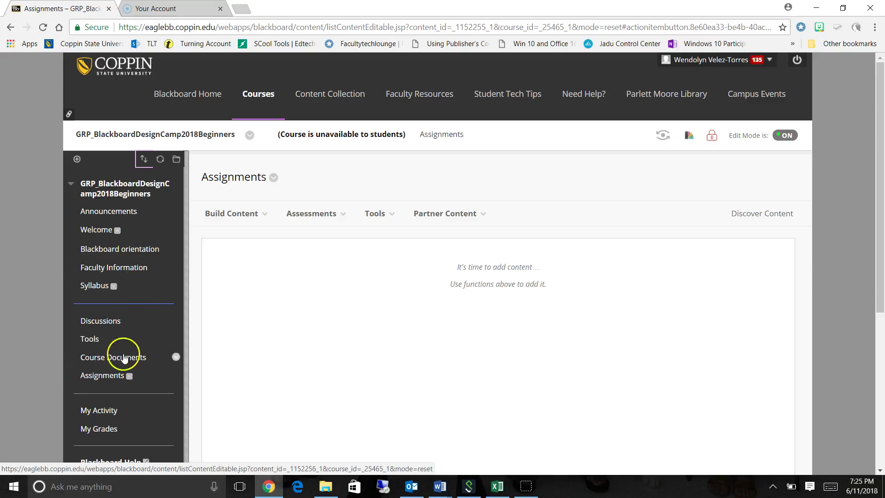
{"action": "left_click", "coordinate": [77, 159]}
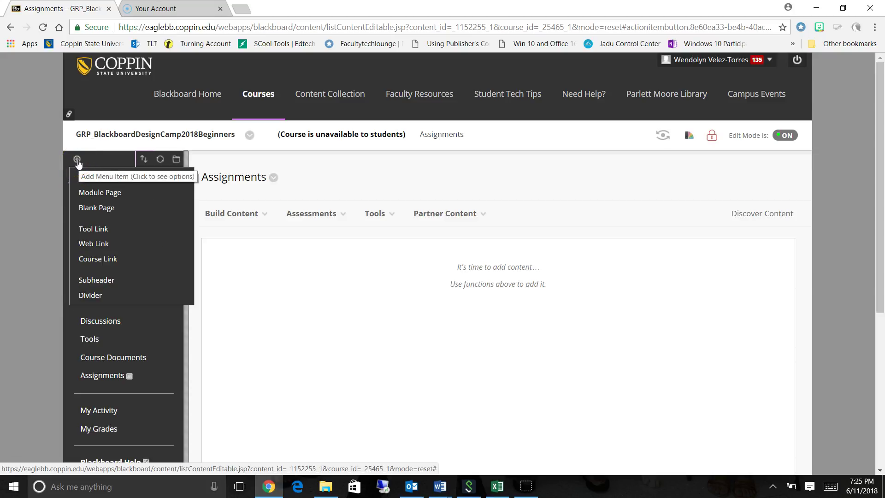
{"action": "left_click", "coordinate": [77, 160]}
{"action": "left_click", "coordinate": [77, 160]}
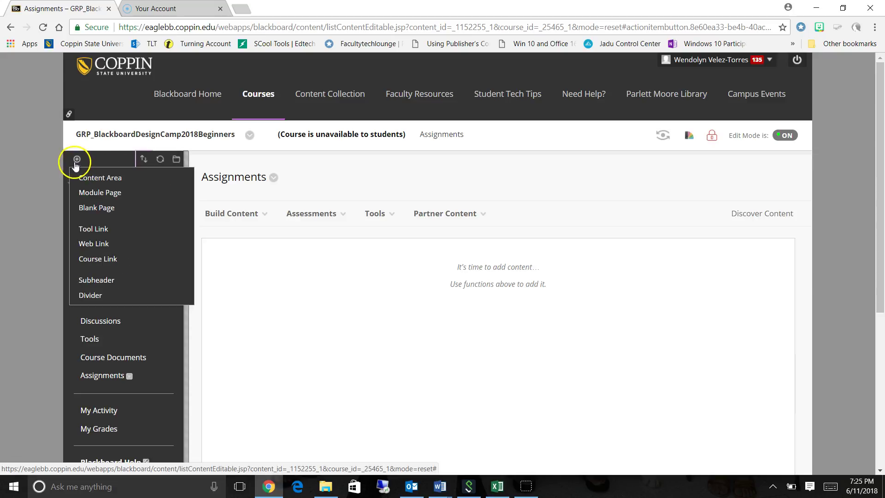
{"action": "left_click", "coordinate": [77, 160]}
{"action": "left_click", "coordinate": [78, 159]}
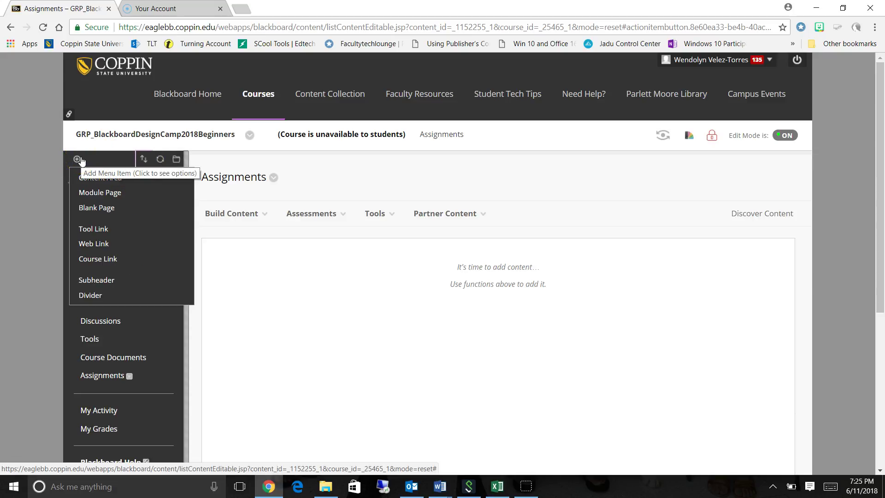
{"action": "left_click", "coordinate": [78, 160]}
{"action": "left_click", "coordinate": [78, 160]}
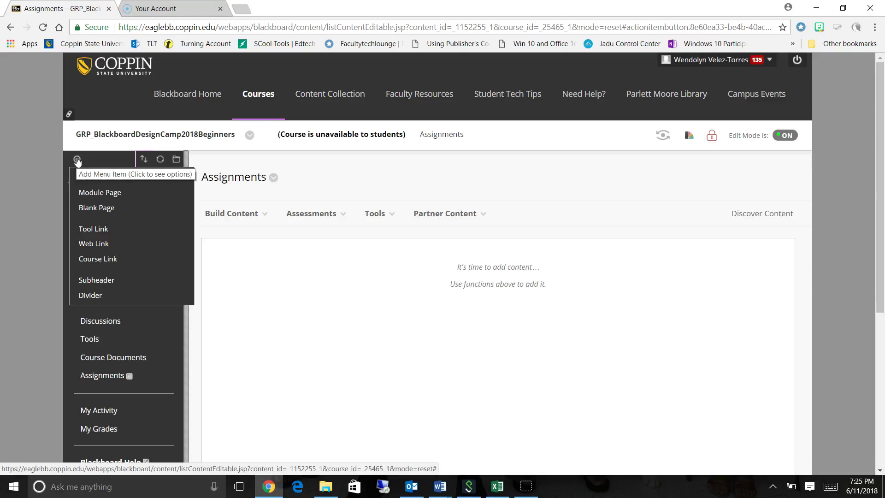
{"action": "left_click", "coordinate": [86, 178]}
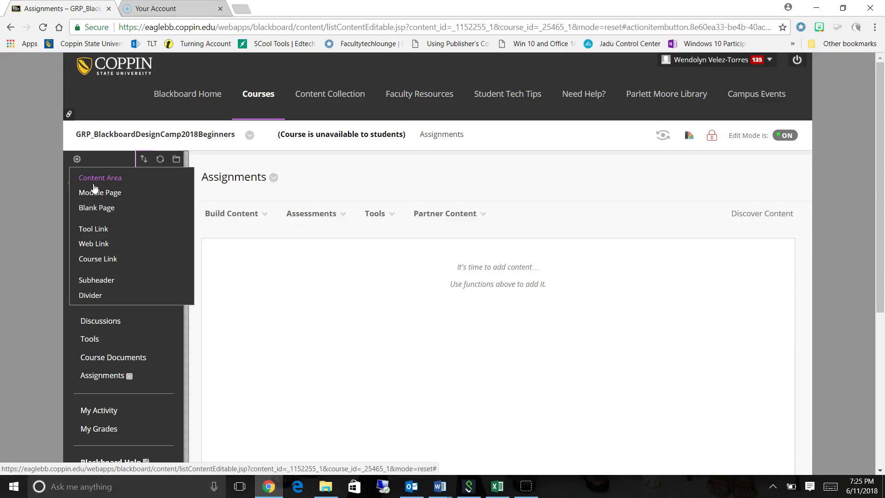
Step: Go through the Assignments page's Build Content, Assessments, Tools and Partner Content choices as an example of content area features
{"action": "left_click", "coordinate": [217, 211]}
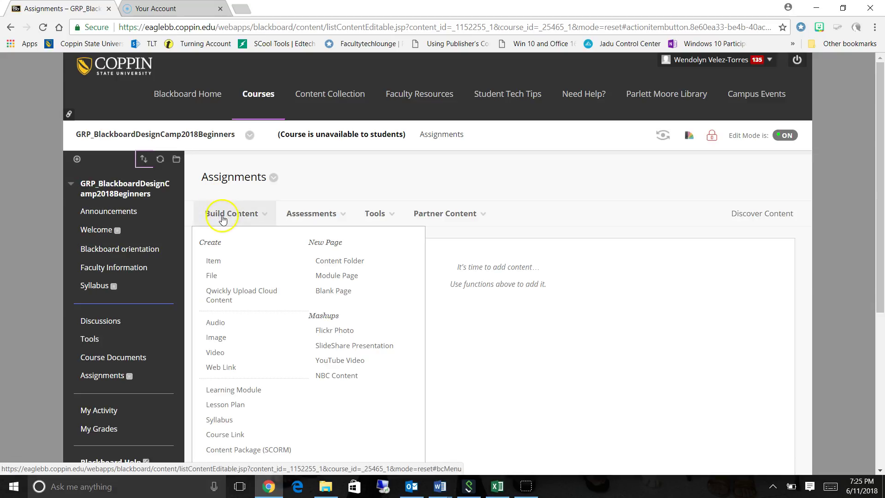
{"action": "left_click", "coordinate": [307, 212]}
{"action": "left_click", "coordinate": [376, 215]}
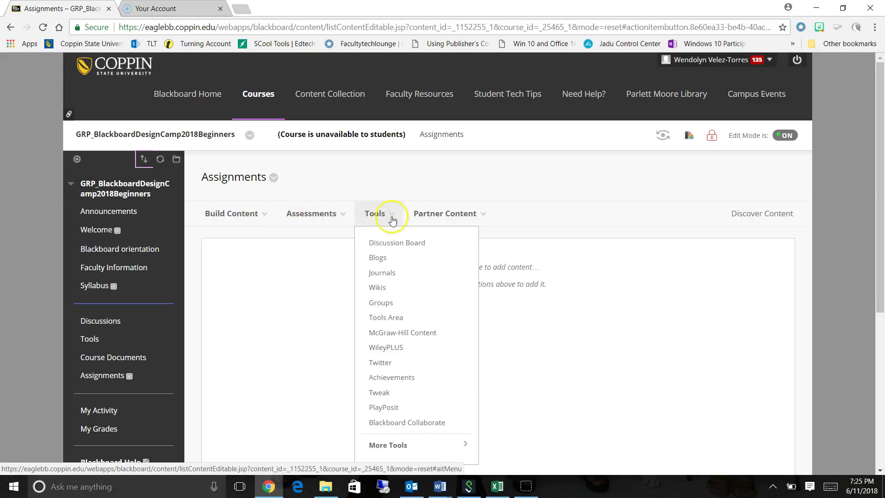
{"action": "left_click", "coordinate": [434, 216]}
{"action": "left_click", "coordinate": [376, 214]}
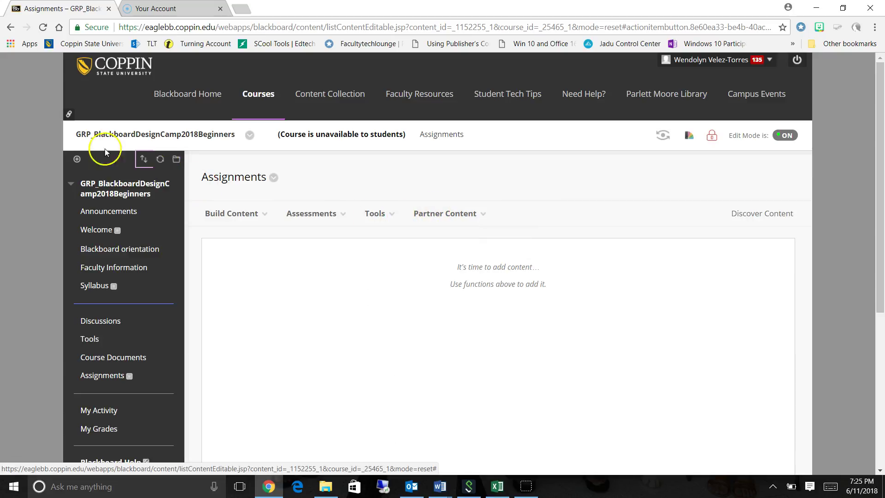
Step: Look over the Module Page, Blank Page and link types available as new course menu items, and close the list
{"action": "left_click", "coordinate": [77, 159]}
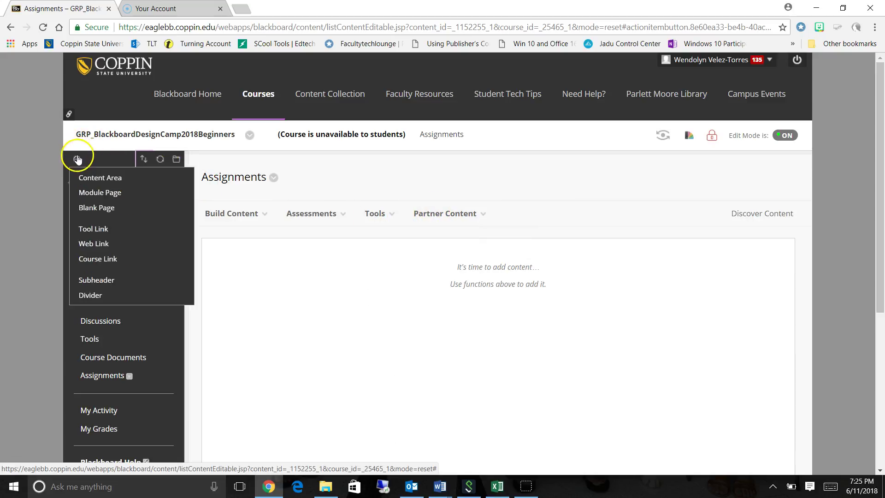
{"action": "left_click", "coordinate": [80, 197]}
{"action": "left_click", "coordinate": [87, 224]}
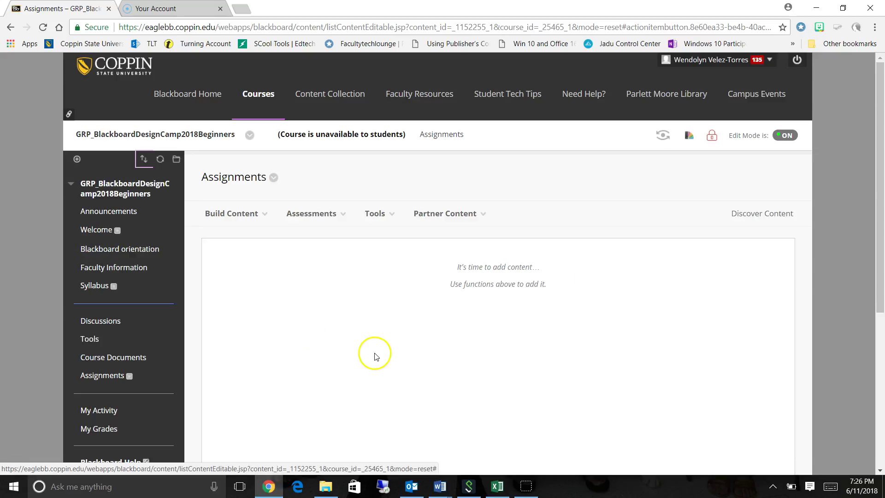
Step: Open the course's Tools page and look through the available tools, including NBC Learn
{"action": "left_click_drag", "start_coordinate": [879, 133], "coordinate": [880, 296]}
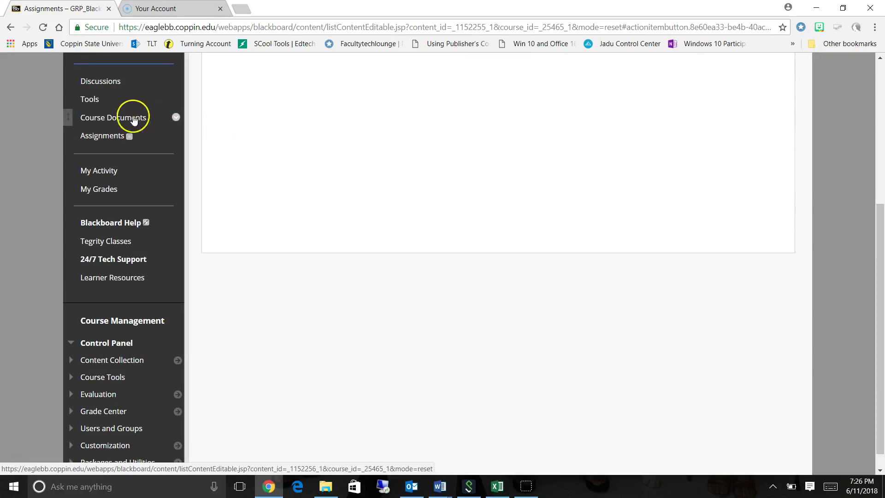
{"action": "left_click", "coordinate": [92, 100]}
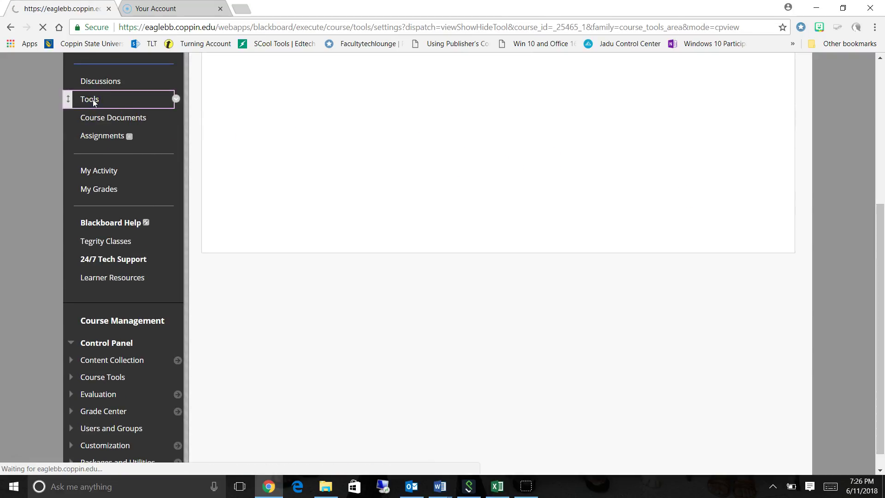
{"action": "mouse_move", "coordinate": [880, 122]}
{"action": "left_mouse_down"}
{"action": "mouse_move", "coordinate": [880, 320]}
{"action": "mouse_move", "coordinate": [881, 137]}
{"action": "left_mouse_up"}
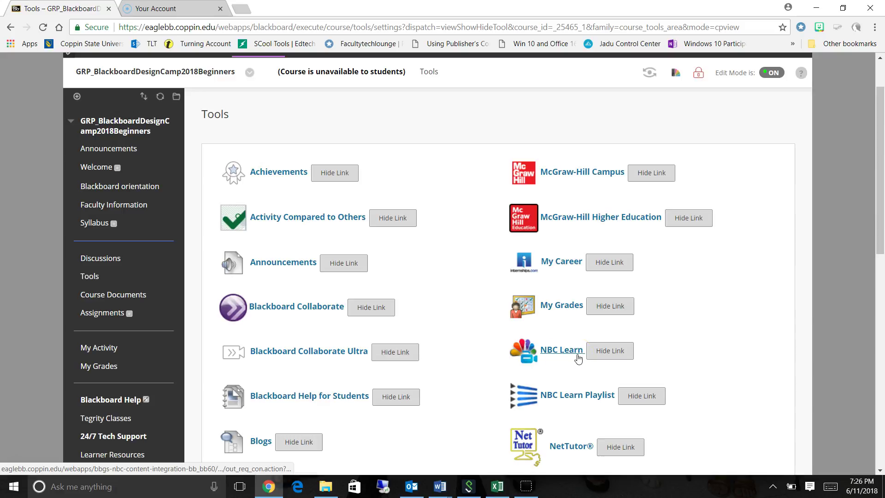
Step: Add a tool link named "NBClearn shortcut" to the course menu with NBC Learn as its type, without making it available to users
{"action": "left_click", "coordinate": [76, 96]}
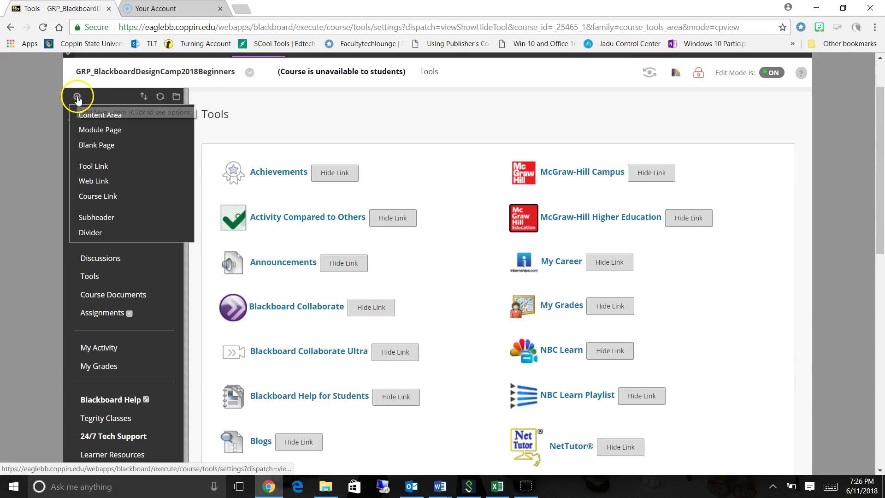
{"action": "left_click", "coordinate": [83, 166]}
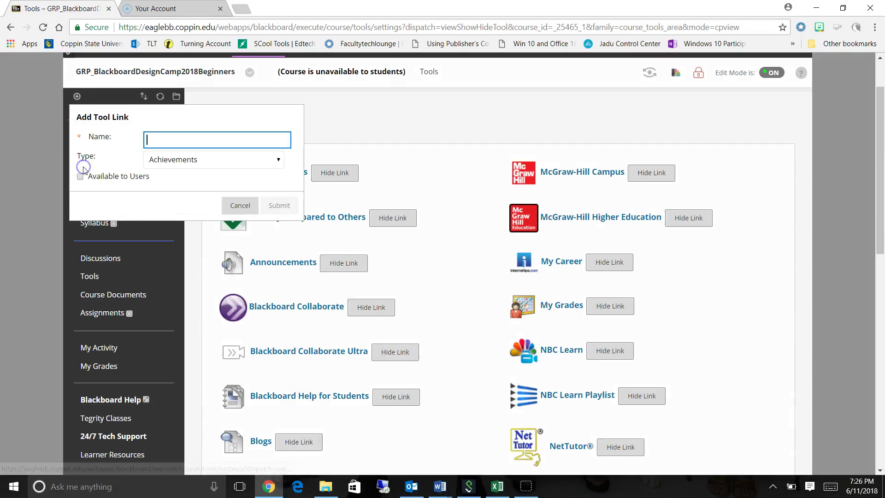
{"action": "left_click", "coordinate": [148, 145]}
{"action": "type", "text": "NBClearn shortcut"}
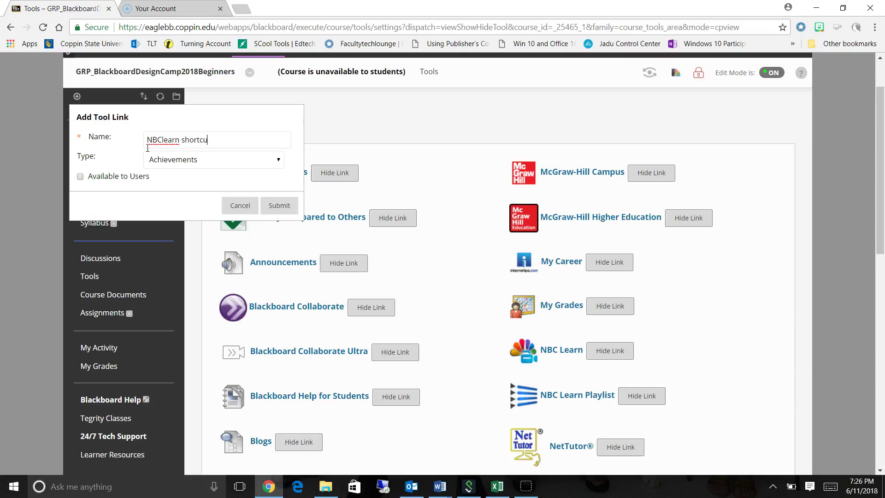
{"action": "left_click", "coordinate": [222, 161]}
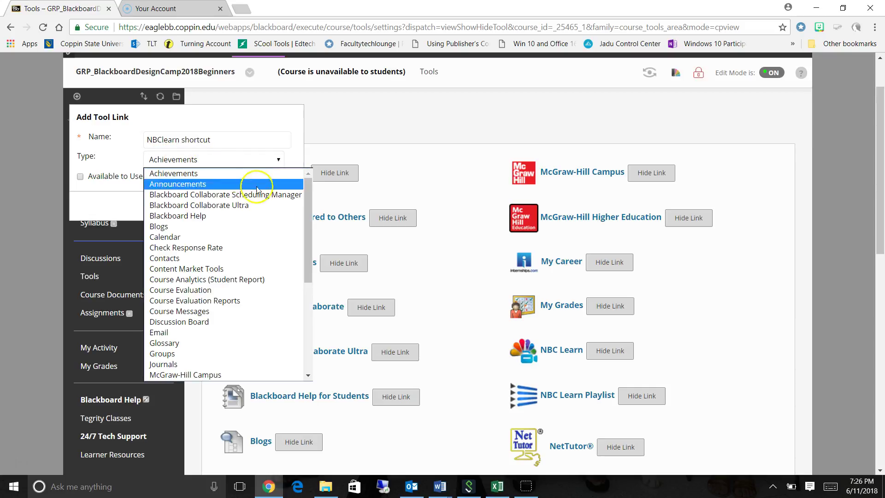
{"action": "left_click_drag", "start_coordinate": [308, 200], "coordinate": [308, 240]}
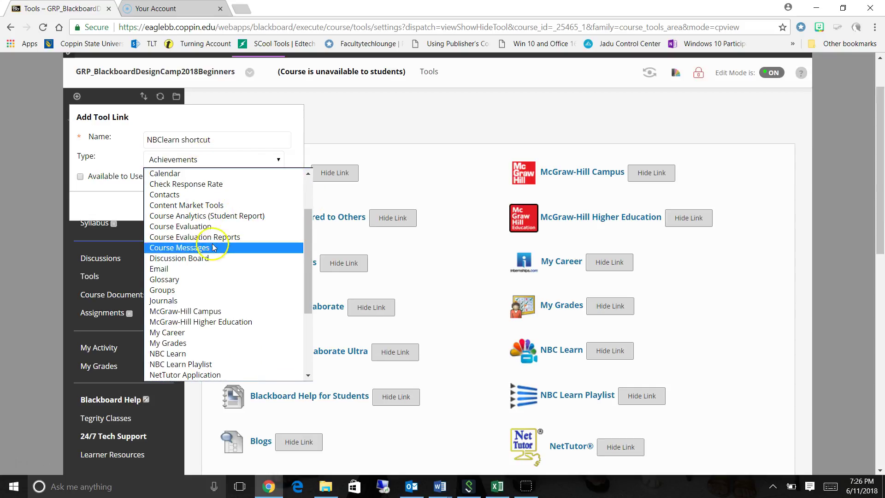
{"action": "left_click", "coordinate": [184, 353]}
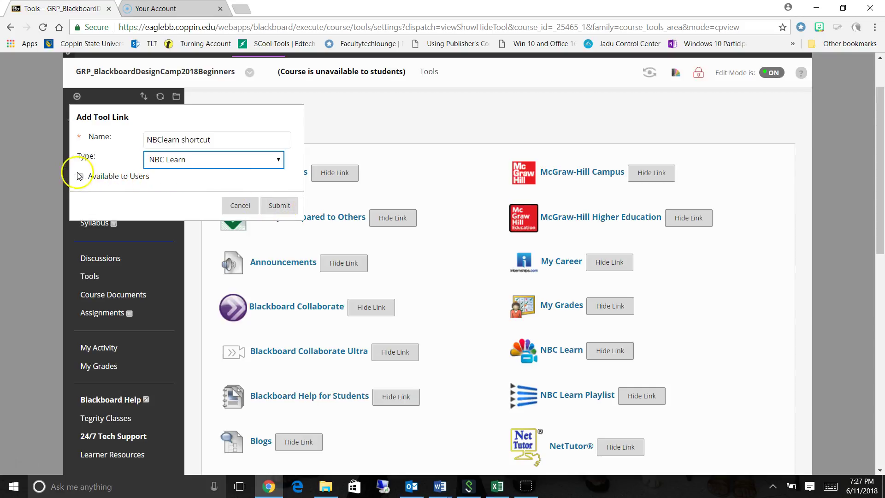
{"action": "left_click", "coordinate": [277, 205]}
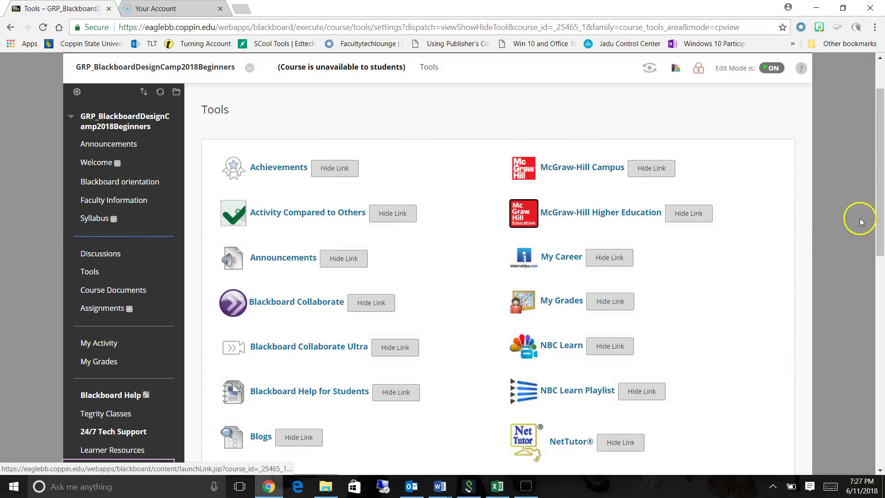
Step: Reorder the course menu so that the NBClearn shortcut sits directly below Assignments, above the divider
{"action": "left_click_drag", "start_coordinate": [881, 153], "coordinate": [881, 211]}
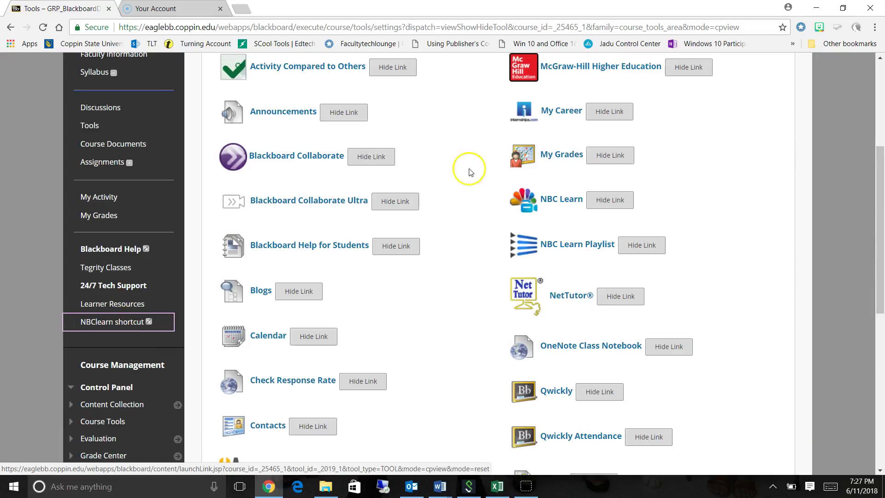
{"action": "left_click_drag", "start_coordinate": [880, 221], "coordinate": [880, 152]}
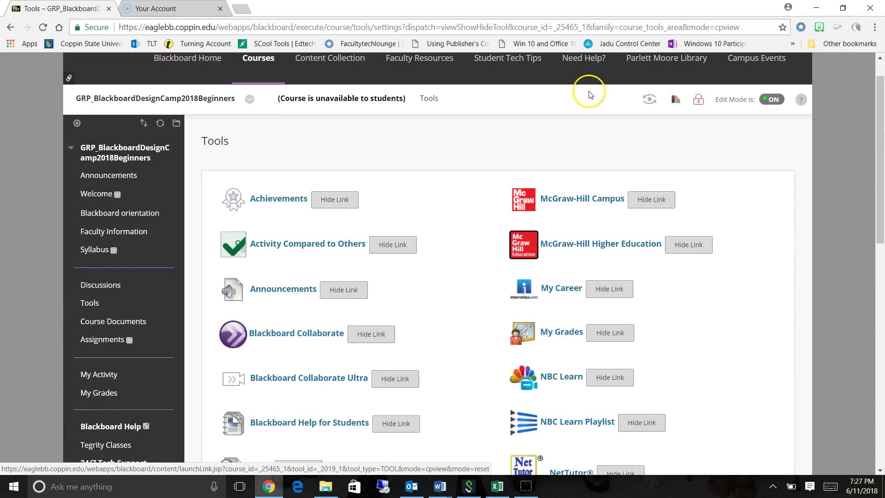
{"action": "left_click", "coordinate": [143, 122]}
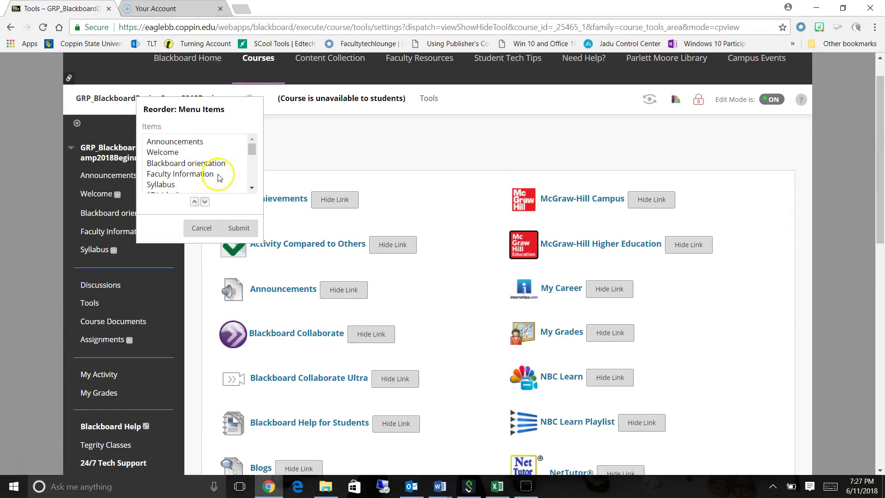
{"action": "left_click_drag", "start_coordinate": [251, 146], "coordinate": [251, 179]}
{"action": "left_click", "coordinate": [184, 184]}
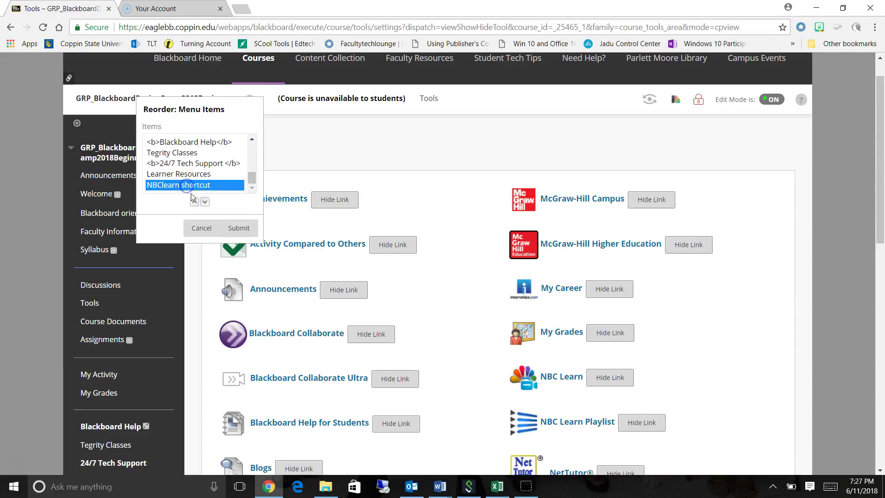
{"action": "left_click", "coordinate": [194, 203]}
{"action": "left_click", "coordinate": [194, 203]}
{"action": "left_click", "coordinate": [194, 203]}
{"action": "left_click", "coordinate": [194, 203]}
{"action": "left_click", "coordinate": [194, 203]}
{"action": "left_click", "coordinate": [194, 202]}
{"action": "left_click", "coordinate": [194, 203]}
{"action": "left_click", "coordinate": [194, 203]}
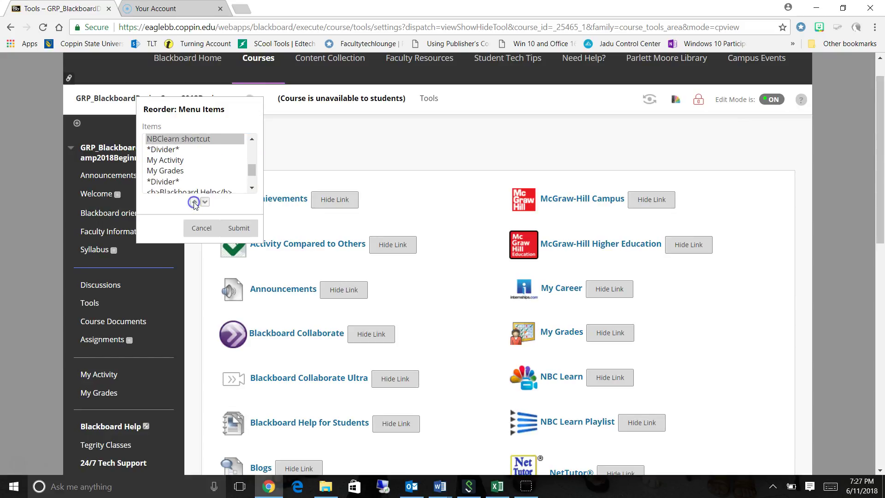
{"action": "left_click", "coordinate": [239, 228]}
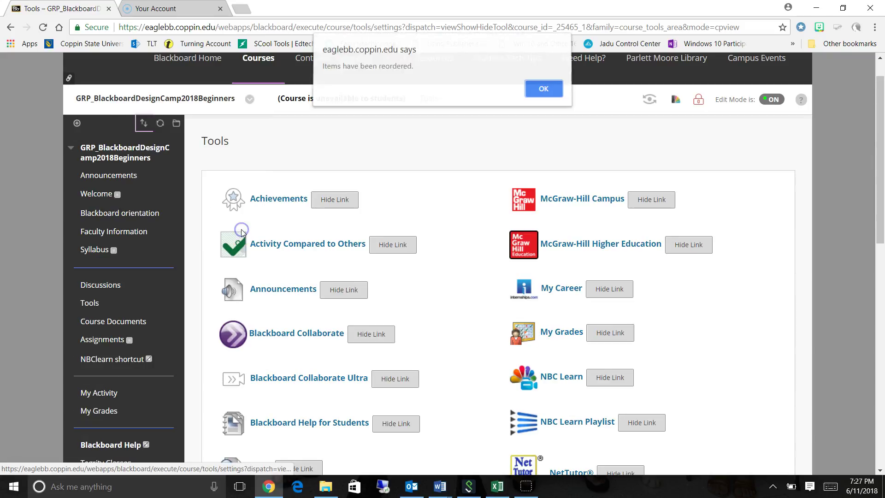
{"action": "left_click", "coordinate": [537, 91]}
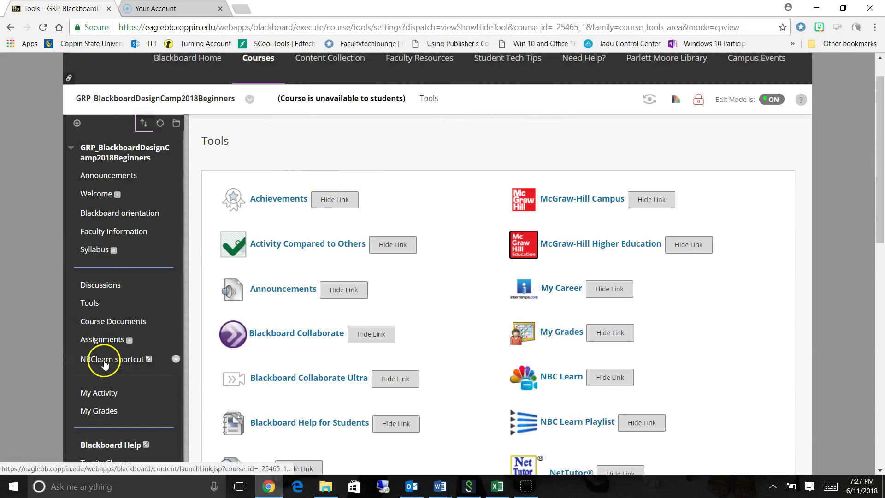
Step: Check the NBClearn shortcut's visibility indicator and its link options, and close them without changing anything
{"action": "mouse_move", "coordinate": [148, 364]}
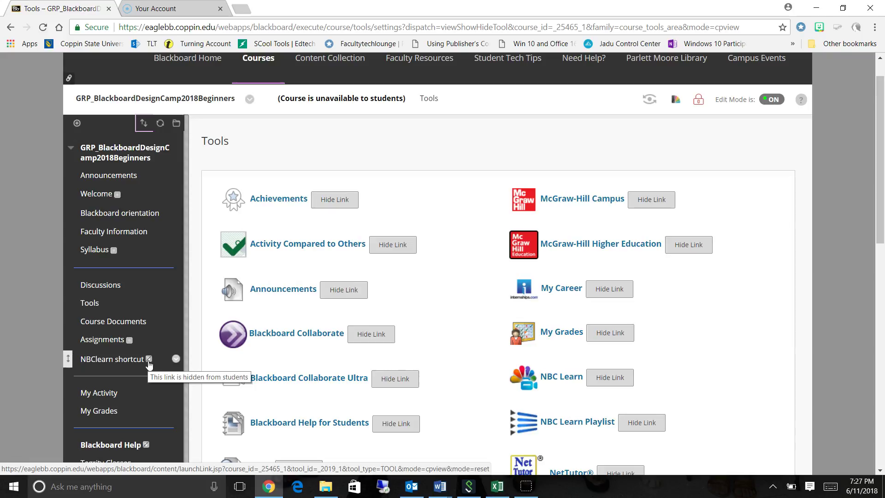
{"action": "left_click", "coordinate": [176, 359]}
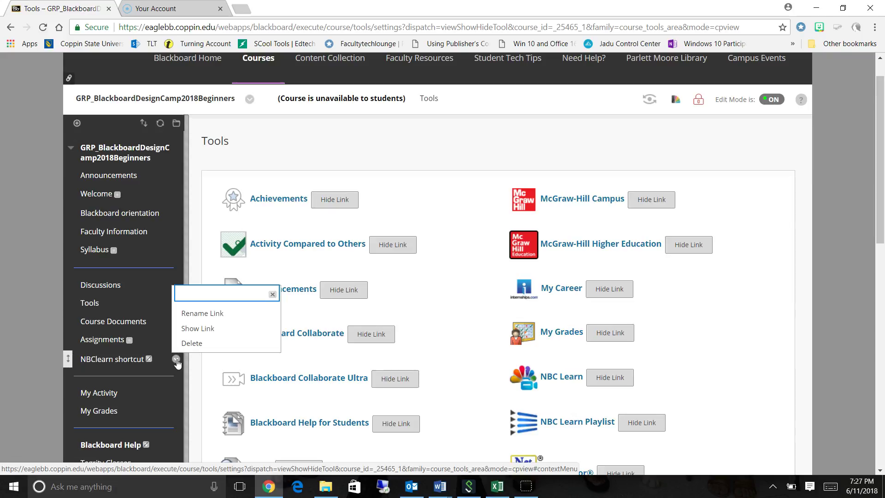
{"action": "left_click", "coordinate": [433, 296]}
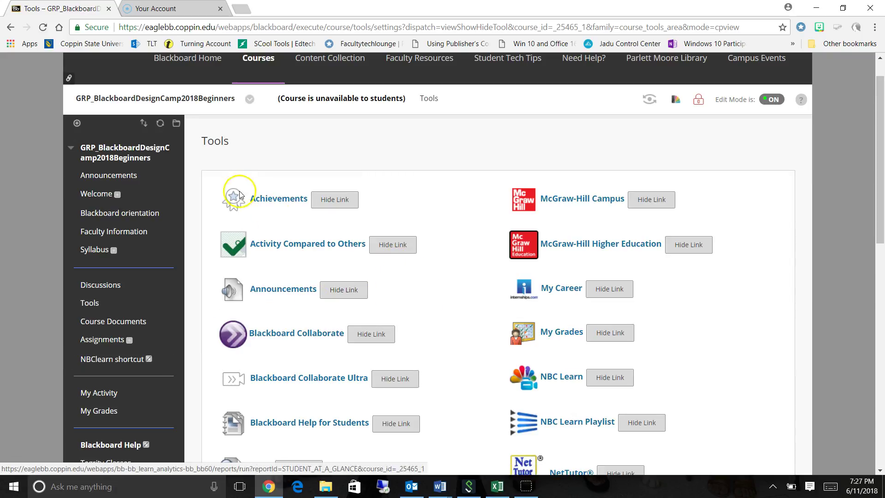
Step: Examine the Add Web Link form and cancel it, and look over the Subheader and Divider choices for new menu items
{"action": "left_click", "coordinate": [77, 122]}
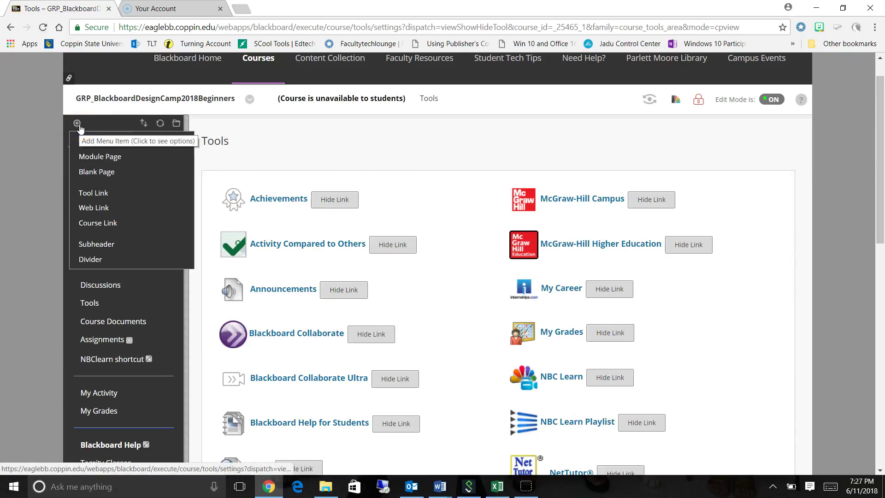
{"action": "left_click", "coordinate": [91, 208]}
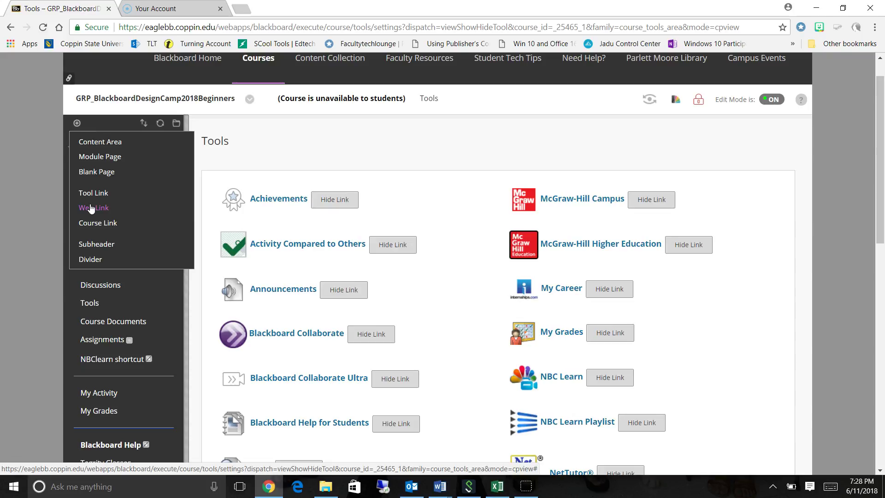
{"action": "left_click", "coordinate": [91, 208]}
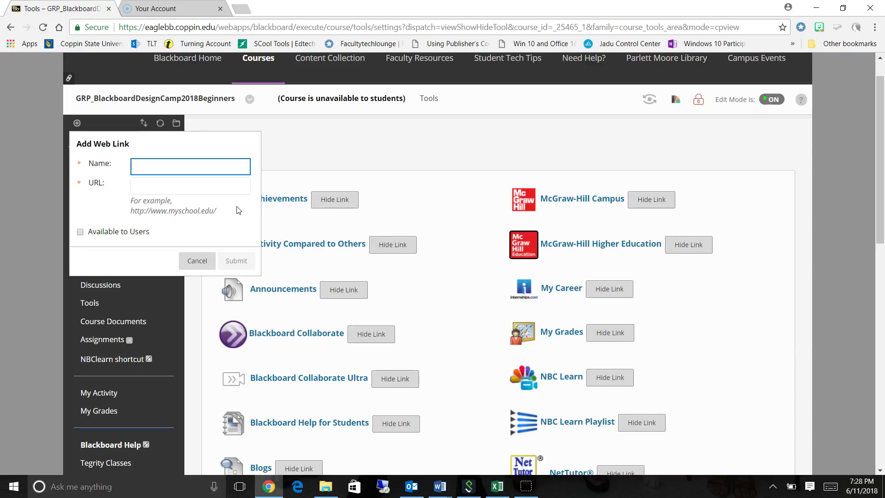
{"action": "left_click", "coordinate": [197, 260]}
{"action": "left_click", "coordinate": [76, 124]}
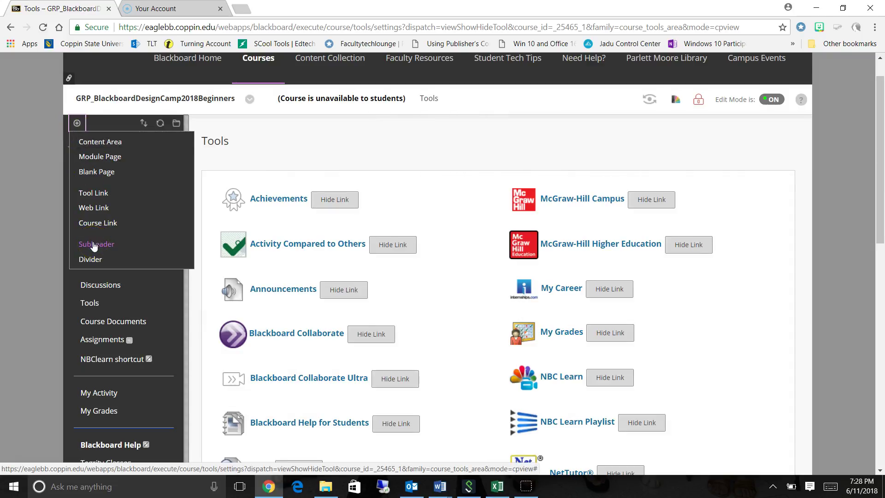
{"action": "left_click", "coordinate": [98, 267]}
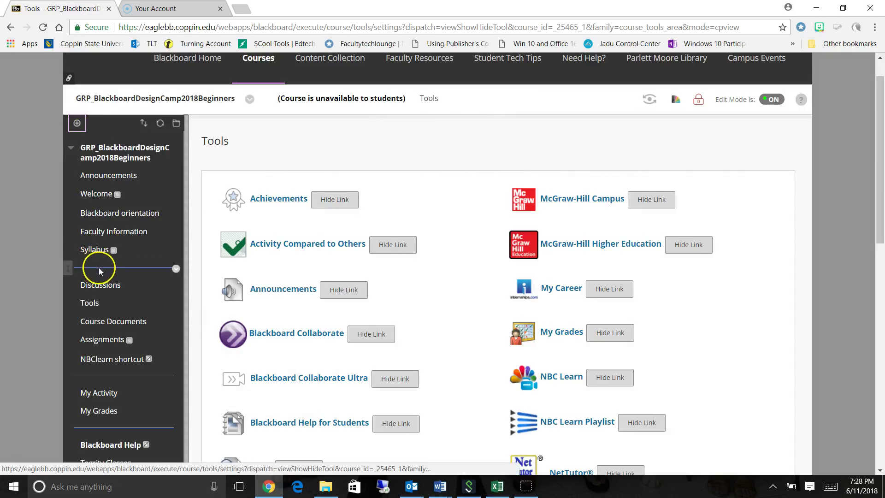